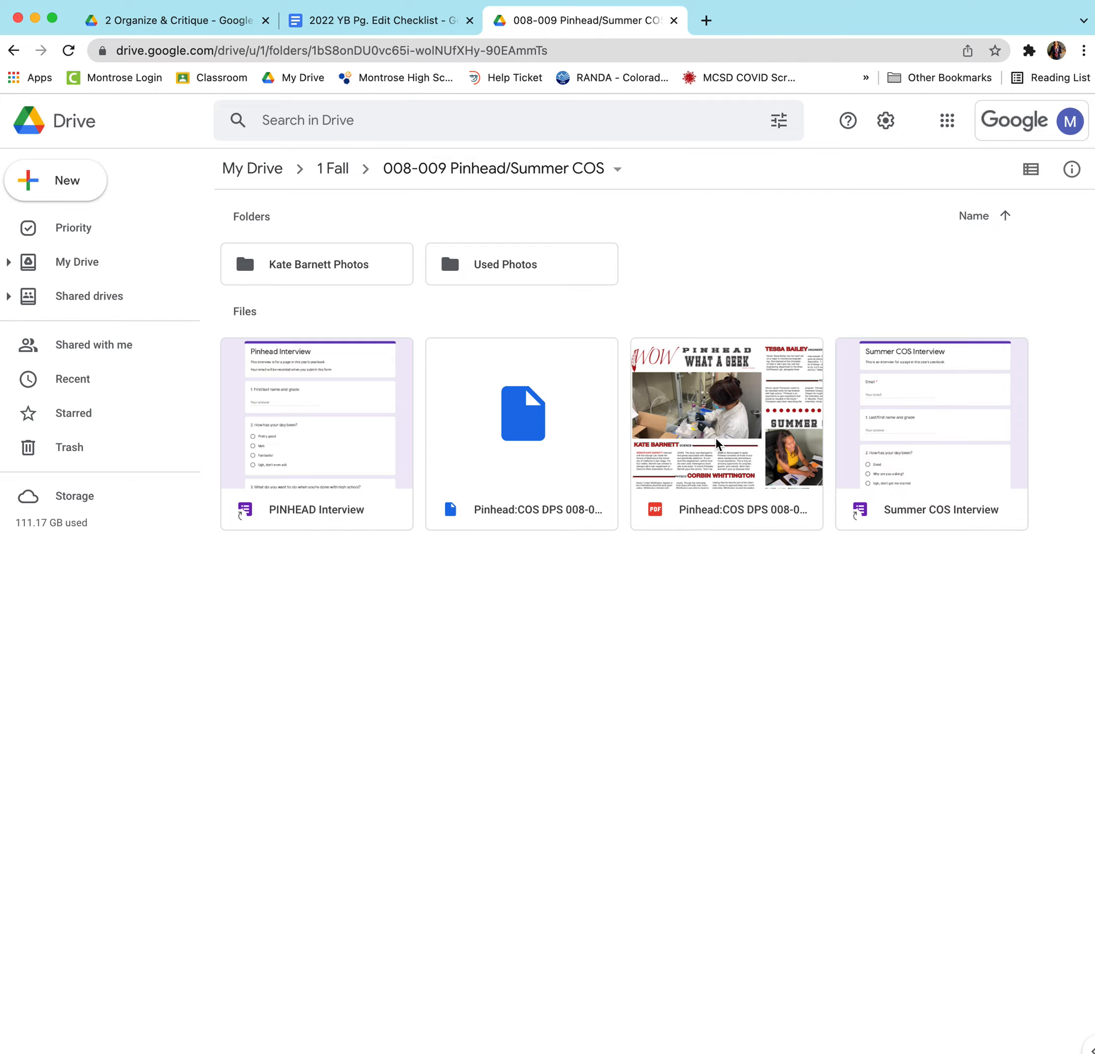
{"action": "double_click", "coordinate": [717, 444]}
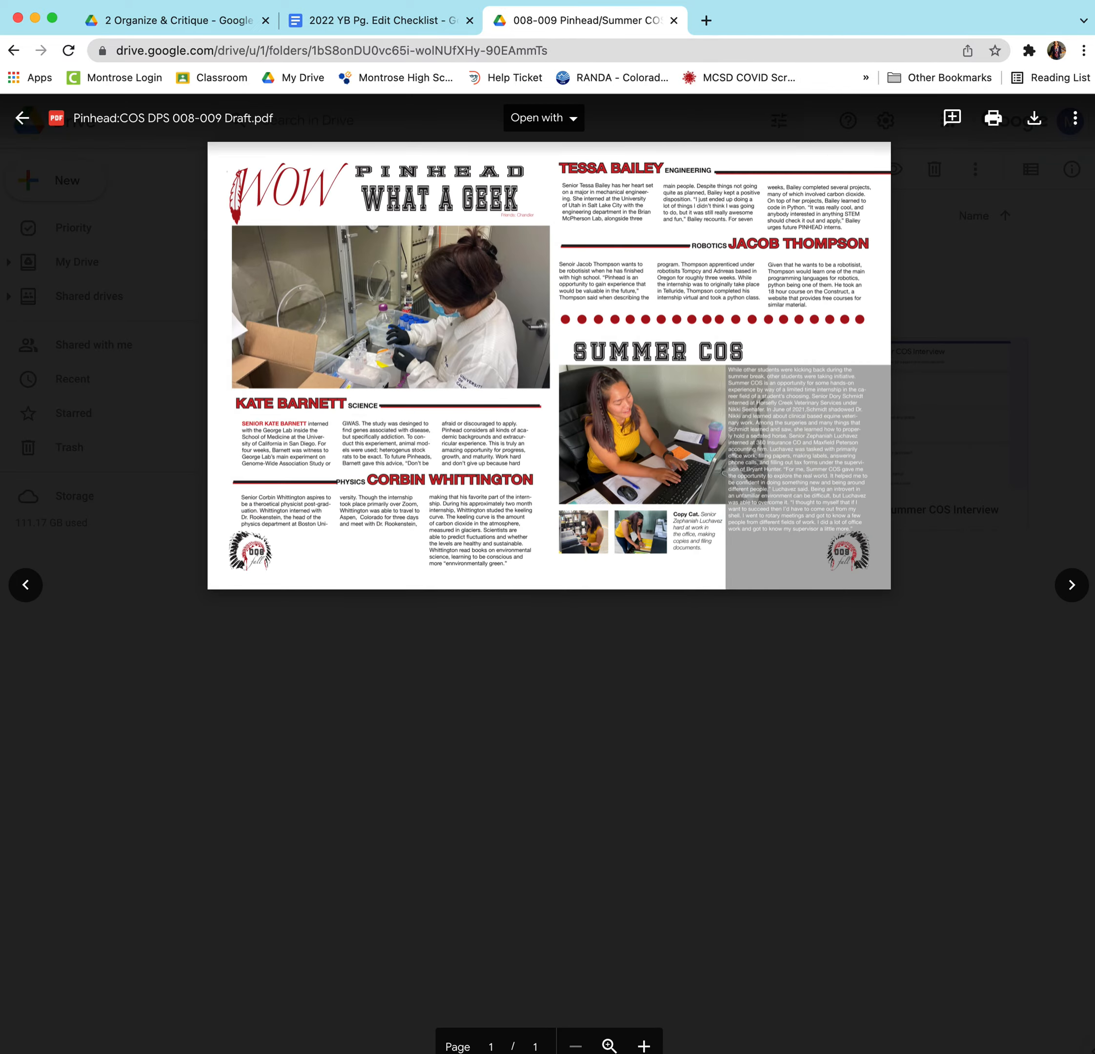
{"action": "left_click", "coordinate": [609, 1046]}
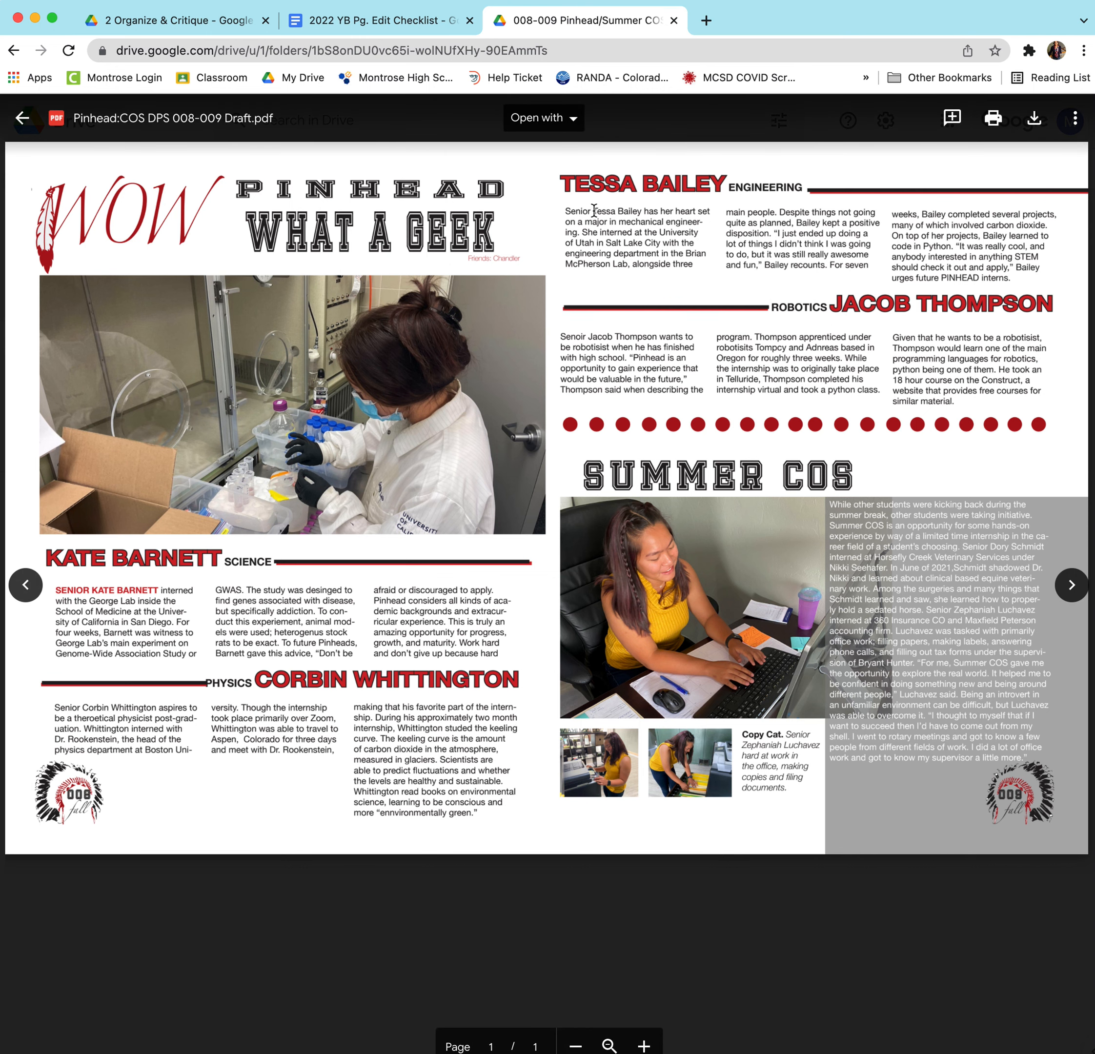
{"action": "left_click_drag", "start_coordinate": [594, 211], "coordinate": [636, 211]}
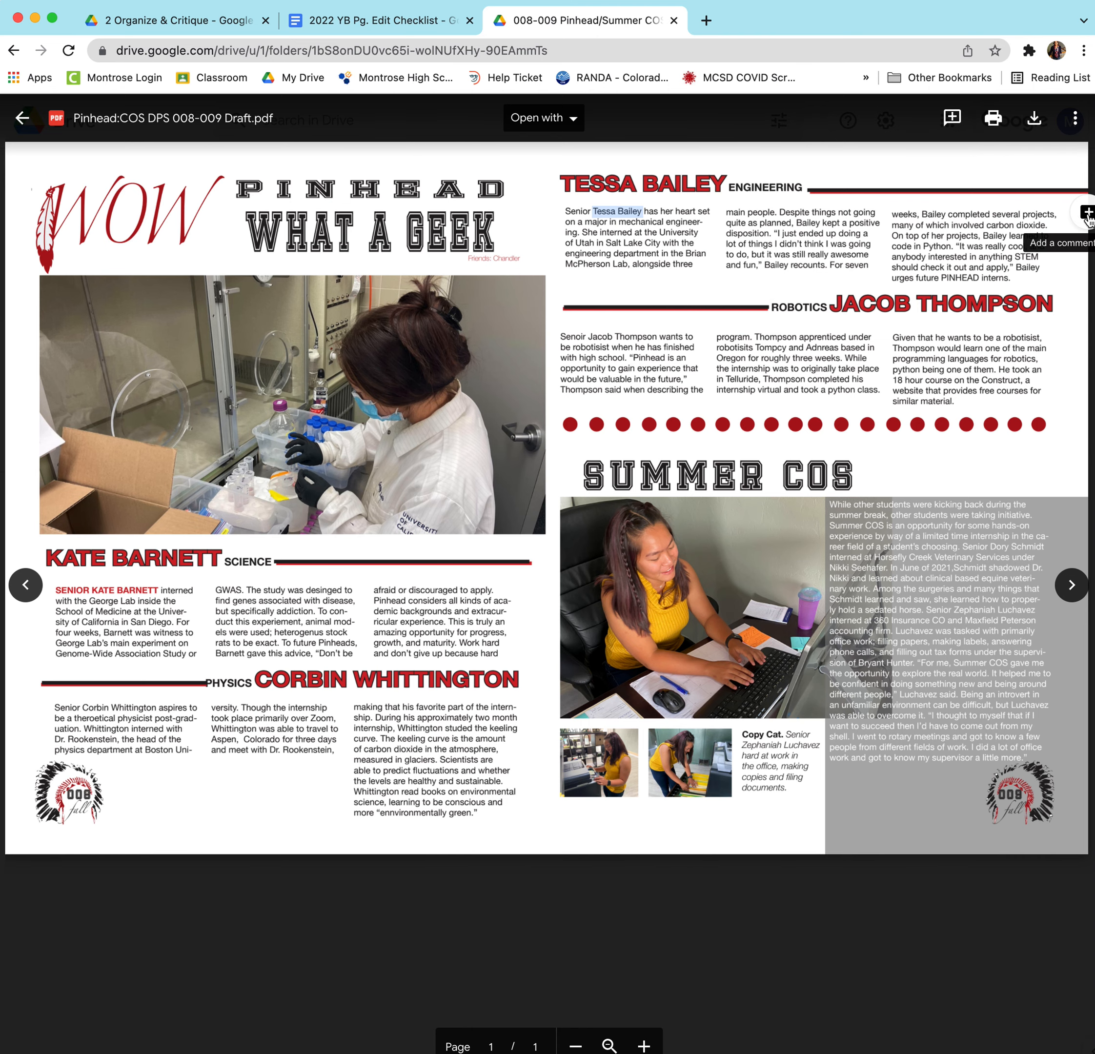
{"action": "left_click", "coordinate": [1087, 215]}
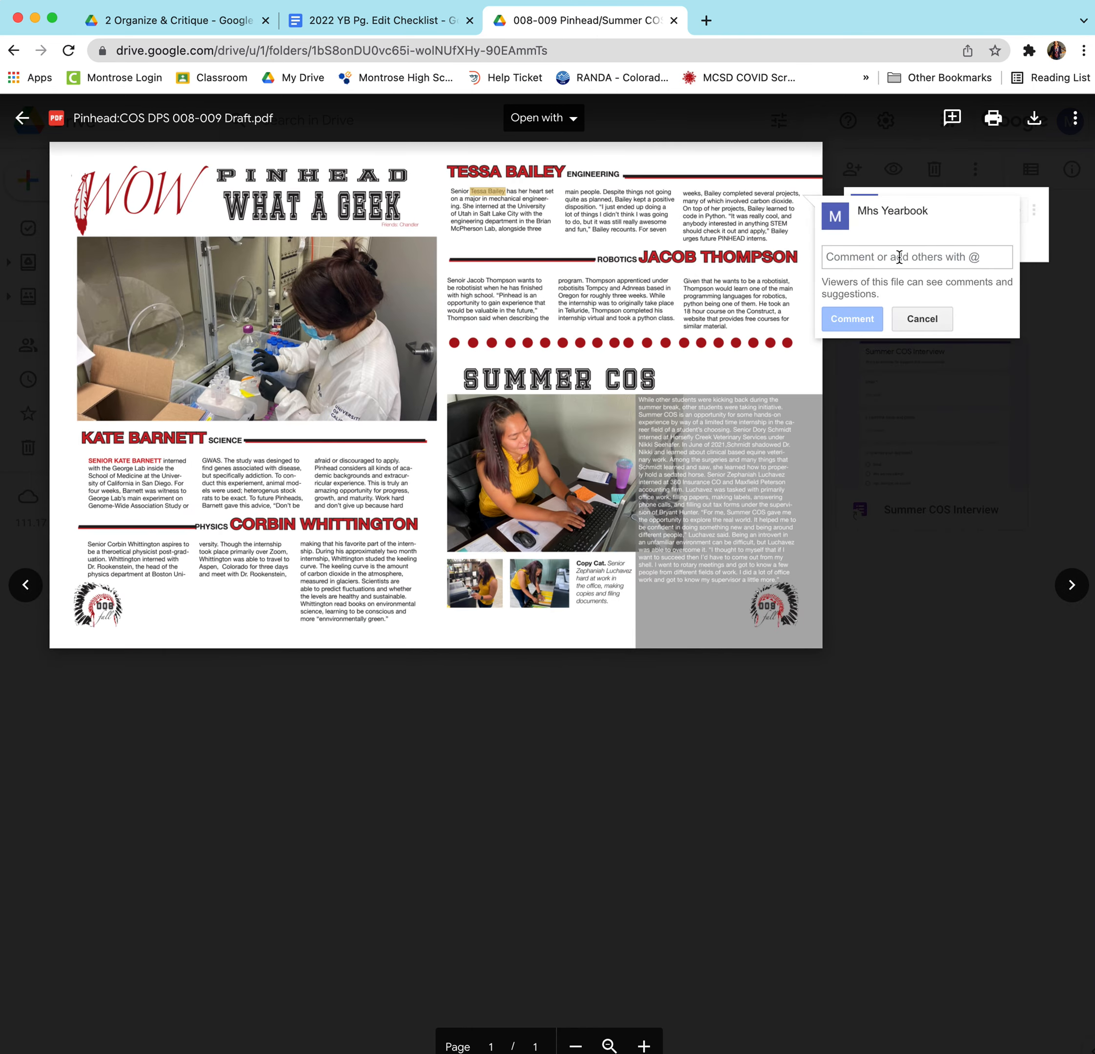
{"action": "type", "text": "c"}
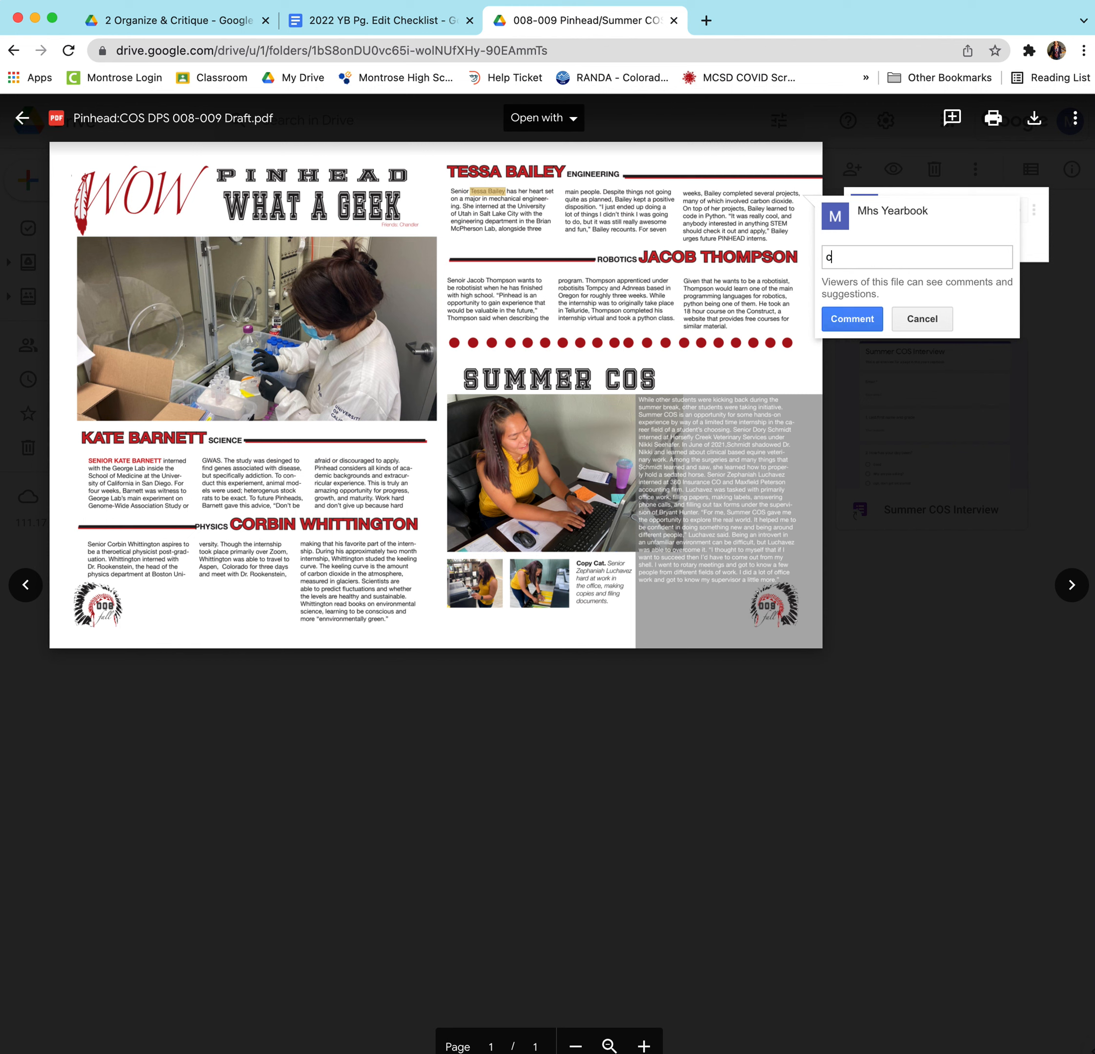
{"action": "type", "text": "apitalize"}
{"action": "left_click", "coordinate": [852, 318]}
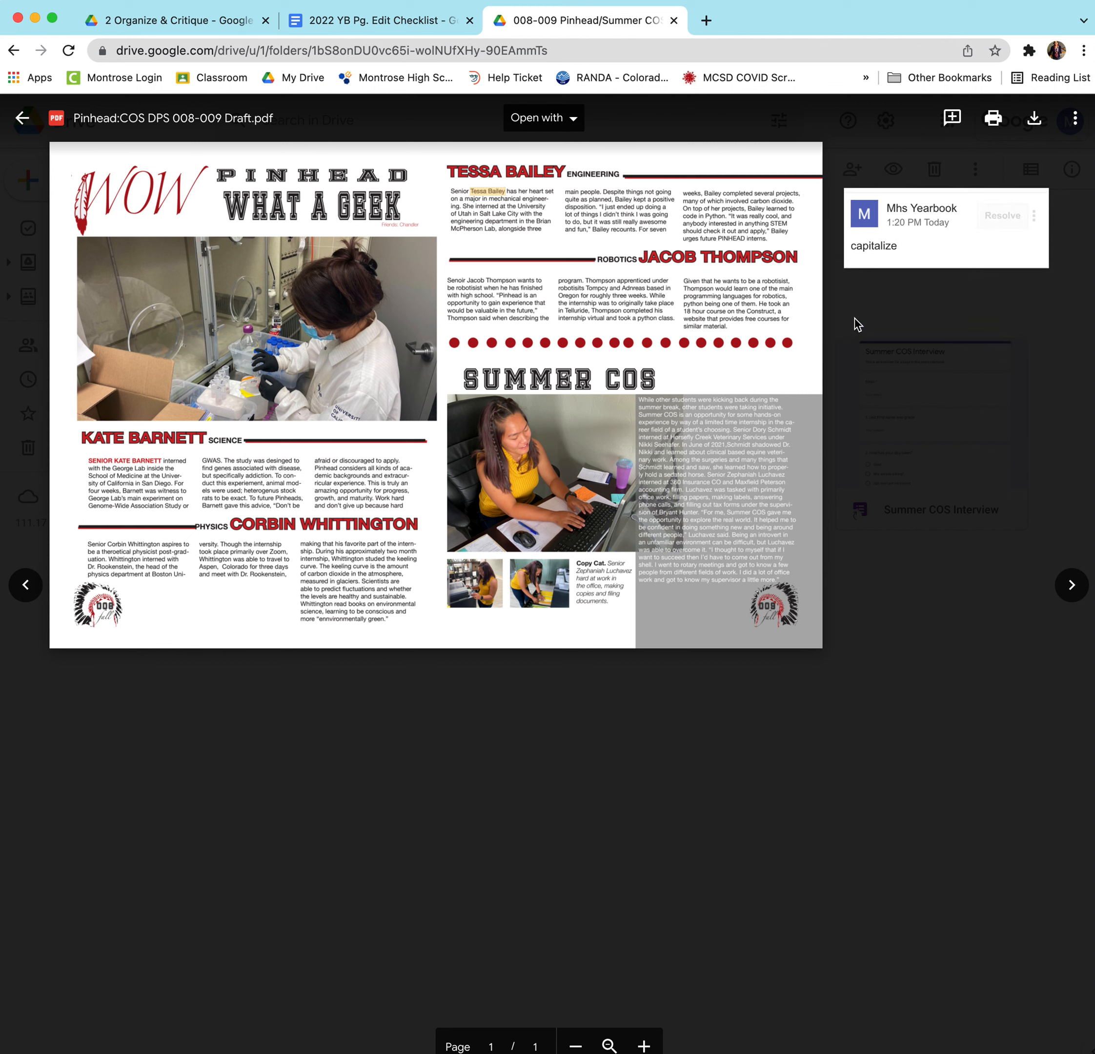
Resolve the older duplicate 'capitalize' comment and hide the comments column.
{"action": "left_click", "coordinate": [999, 185]}
{"action": "left_click", "coordinate": [974, 213]}
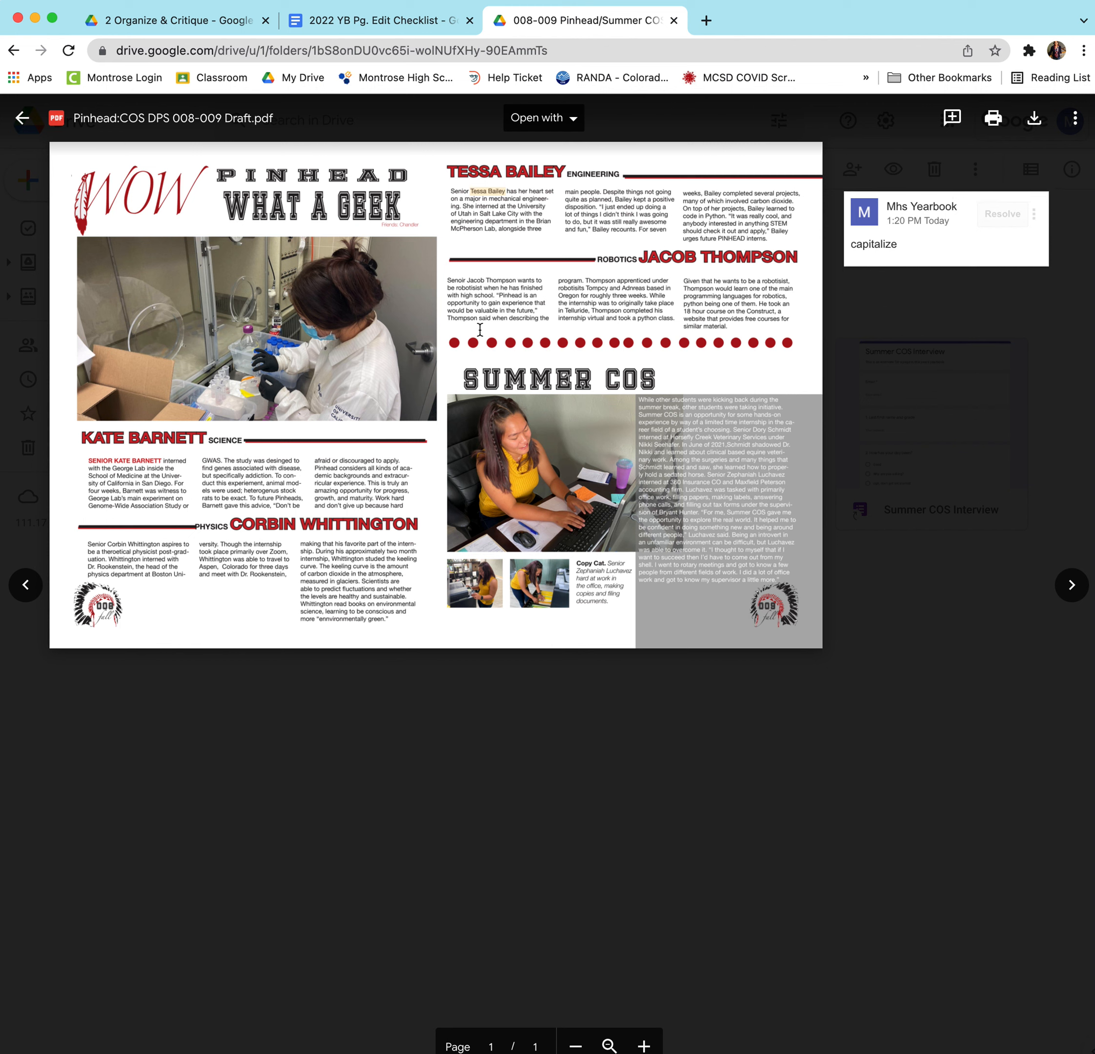
{"action": "left_click", "coordinate": [1075, 119]}
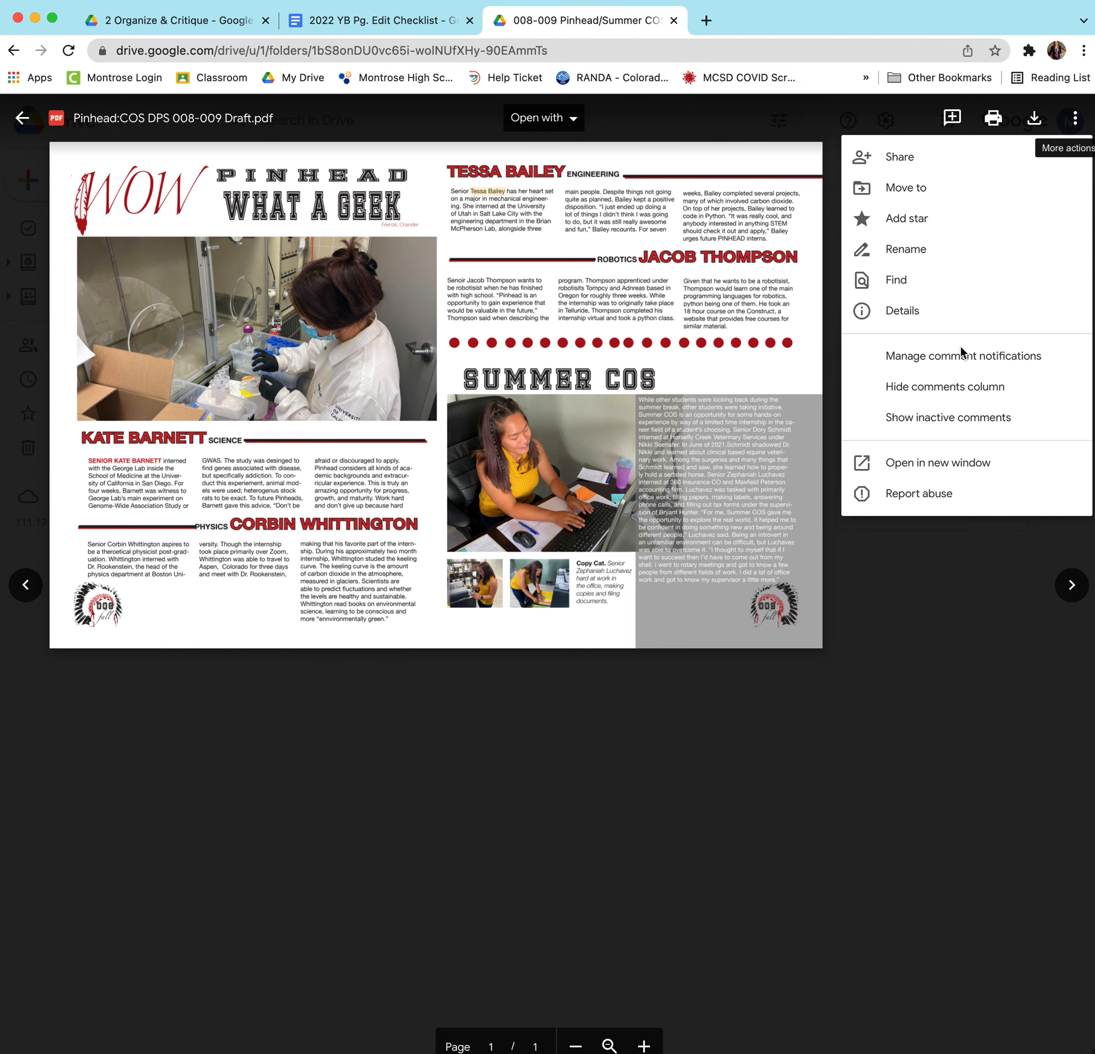
{"action": "left_click", "coordinate": [954, 389]}
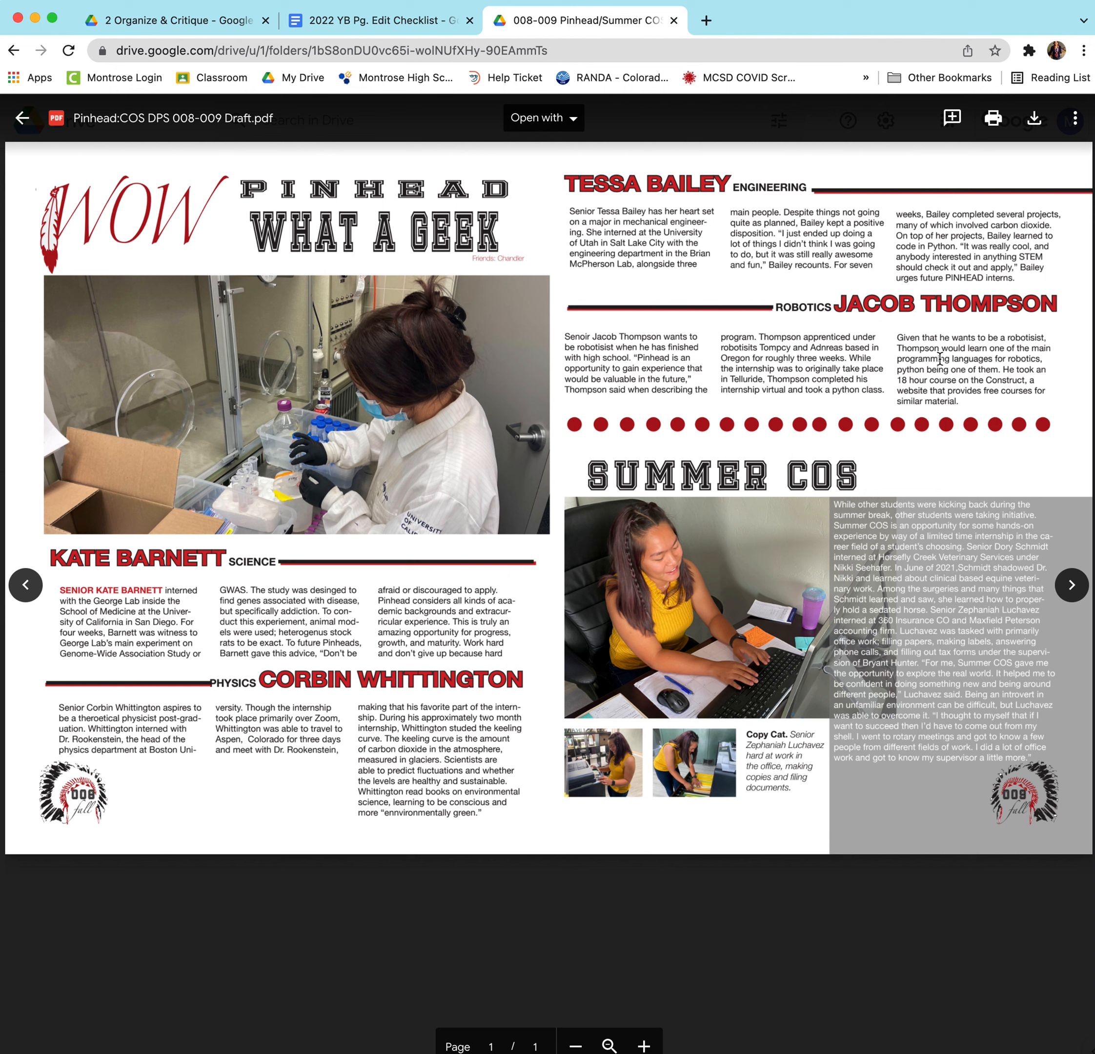
{"action": "double_click", "coordinate": [828, 268]}
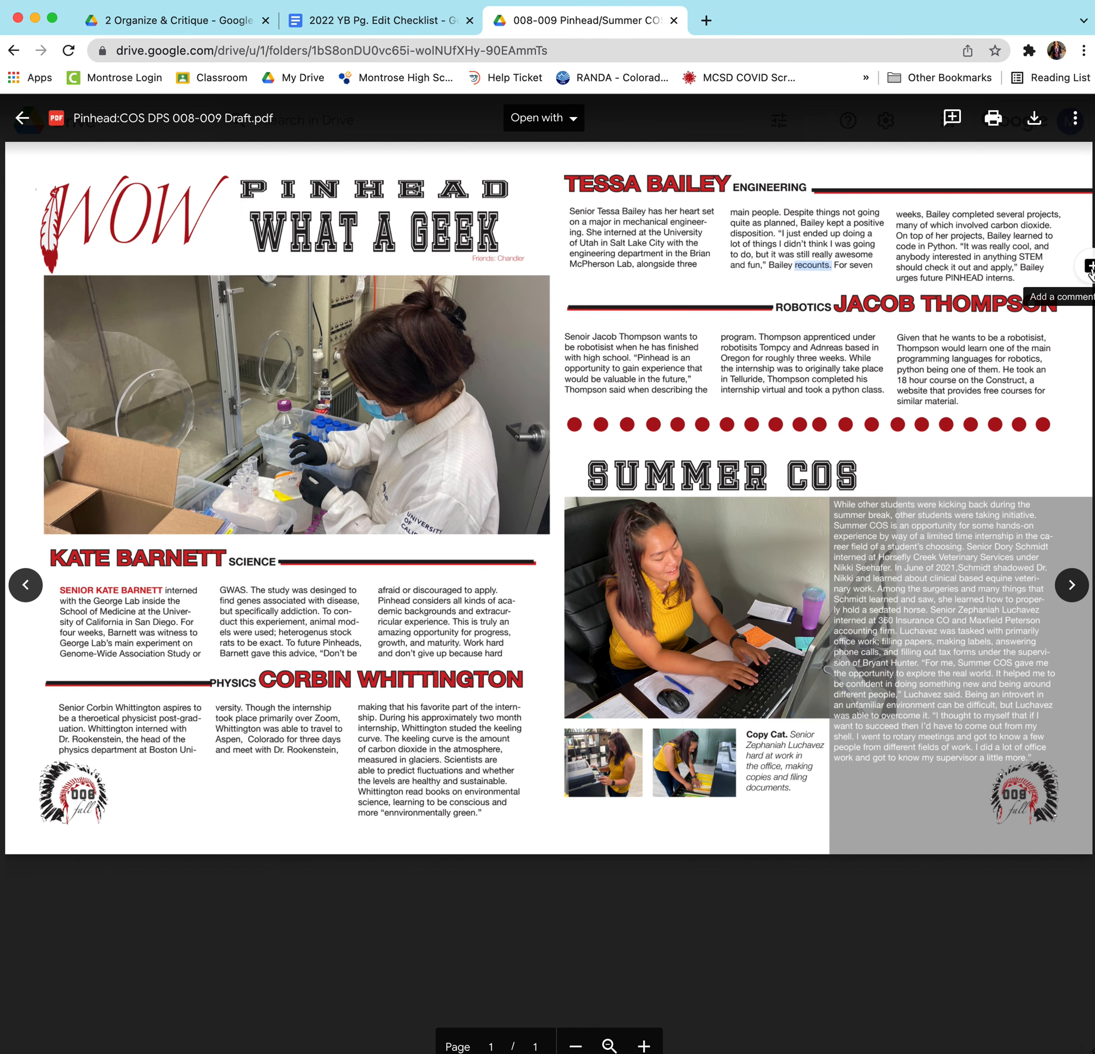
{"action": "left_click", "coordinate": [1089, 267]}
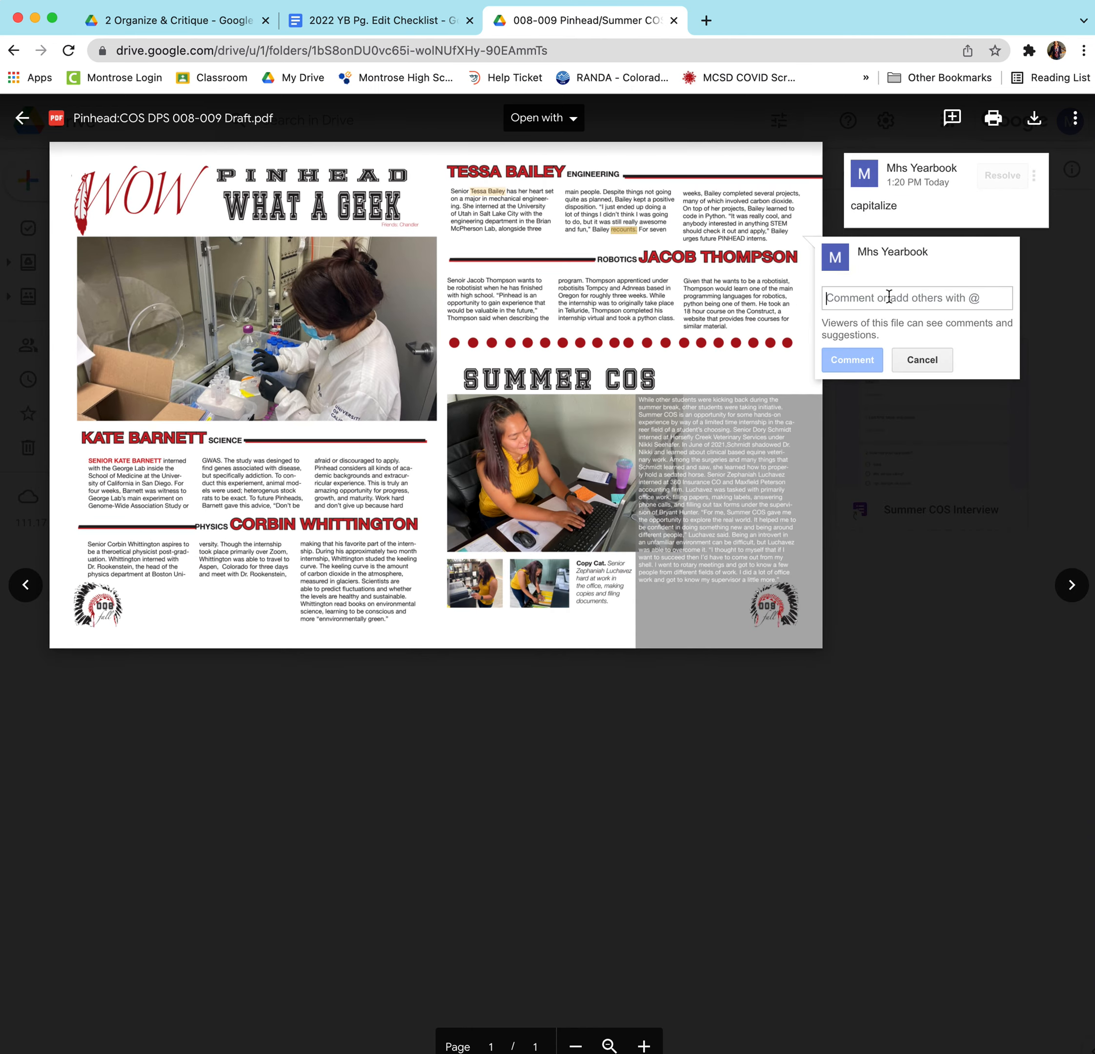
{"action": "type", "text": "."}
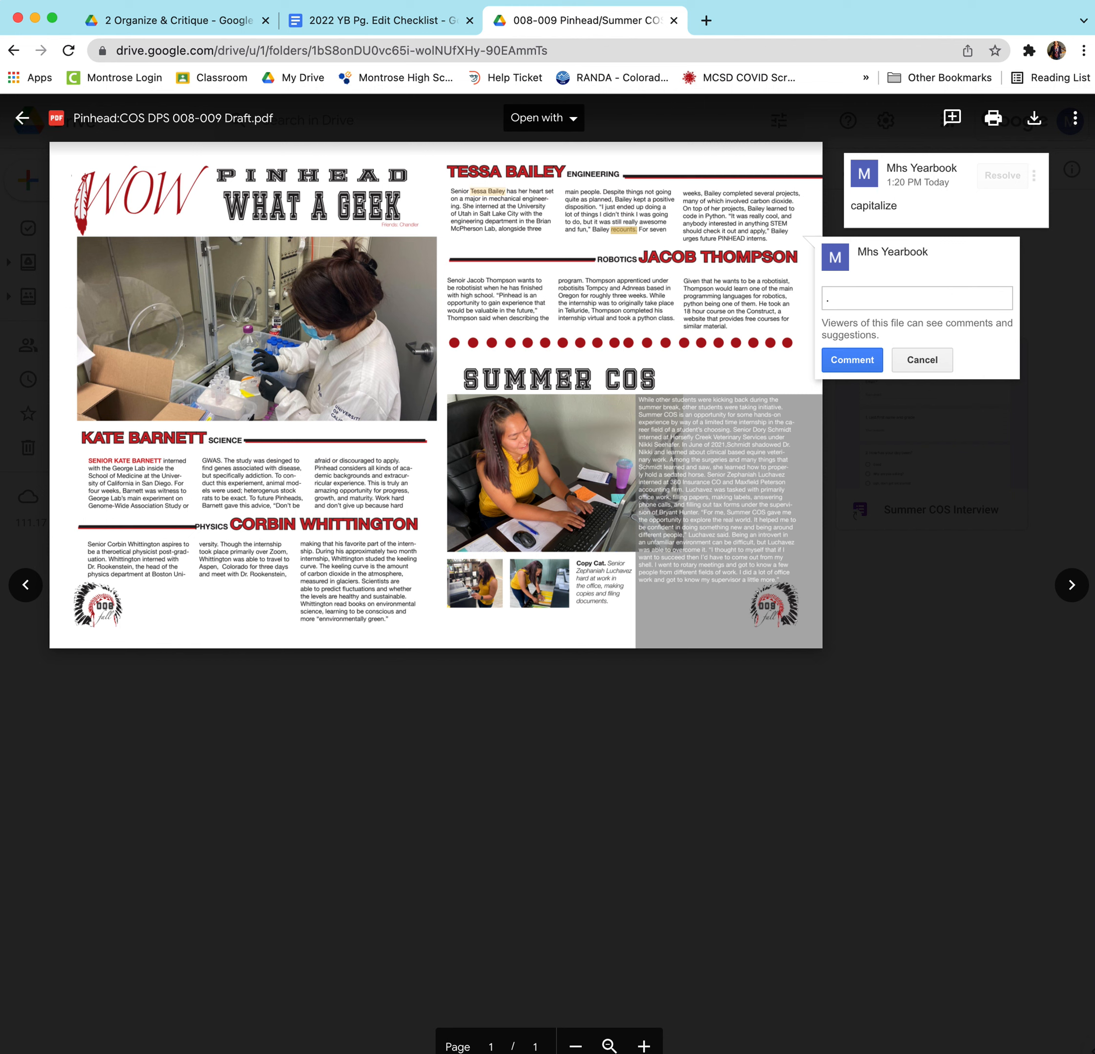
{"action": "left_click", "coordinate": [865, 364]}
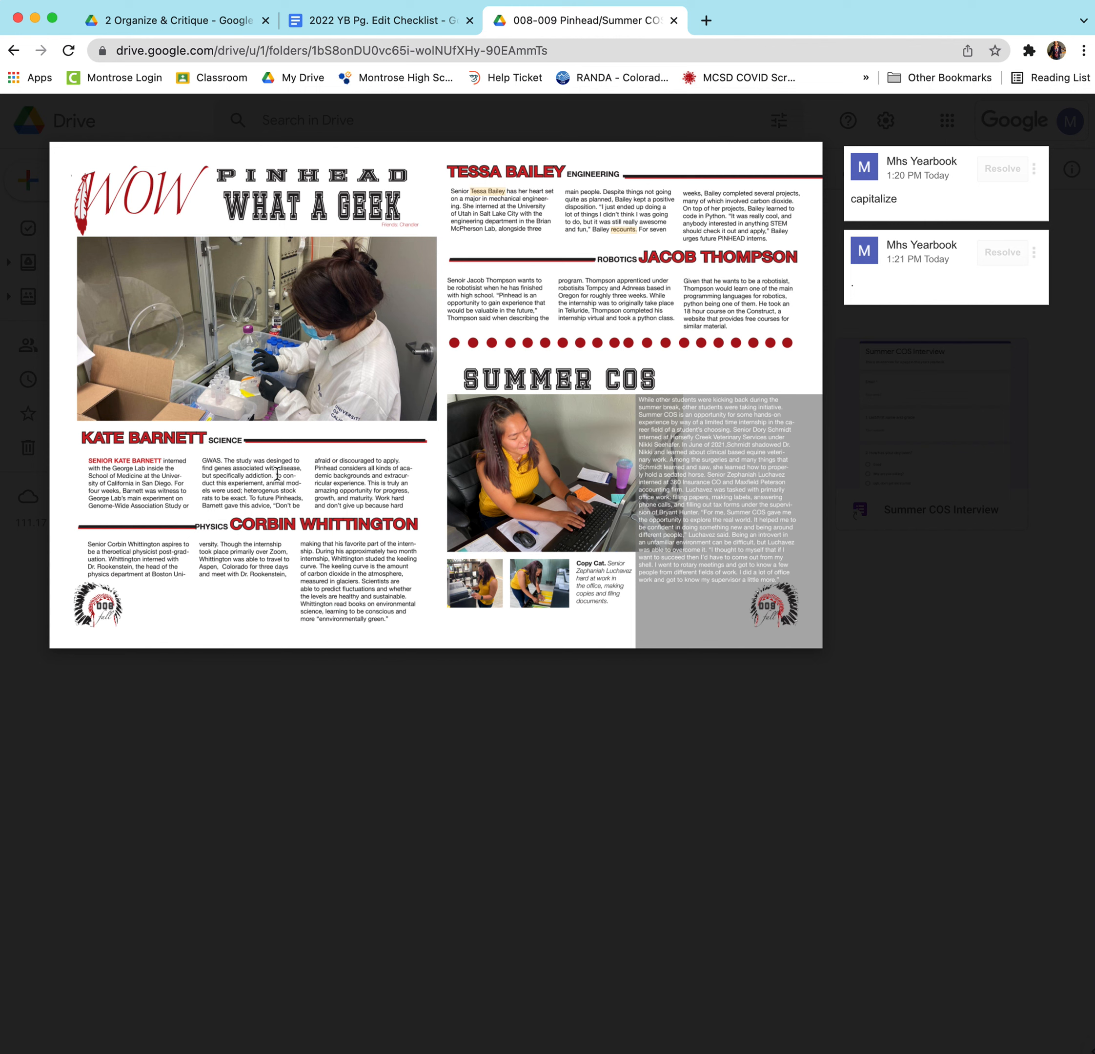
Start a comment on the sentence ending 'rats to be exact', then discard the draft.
{"action": "left_click_drag", "start_coordinate": [275, 475], "coordinate": [247, 497]}
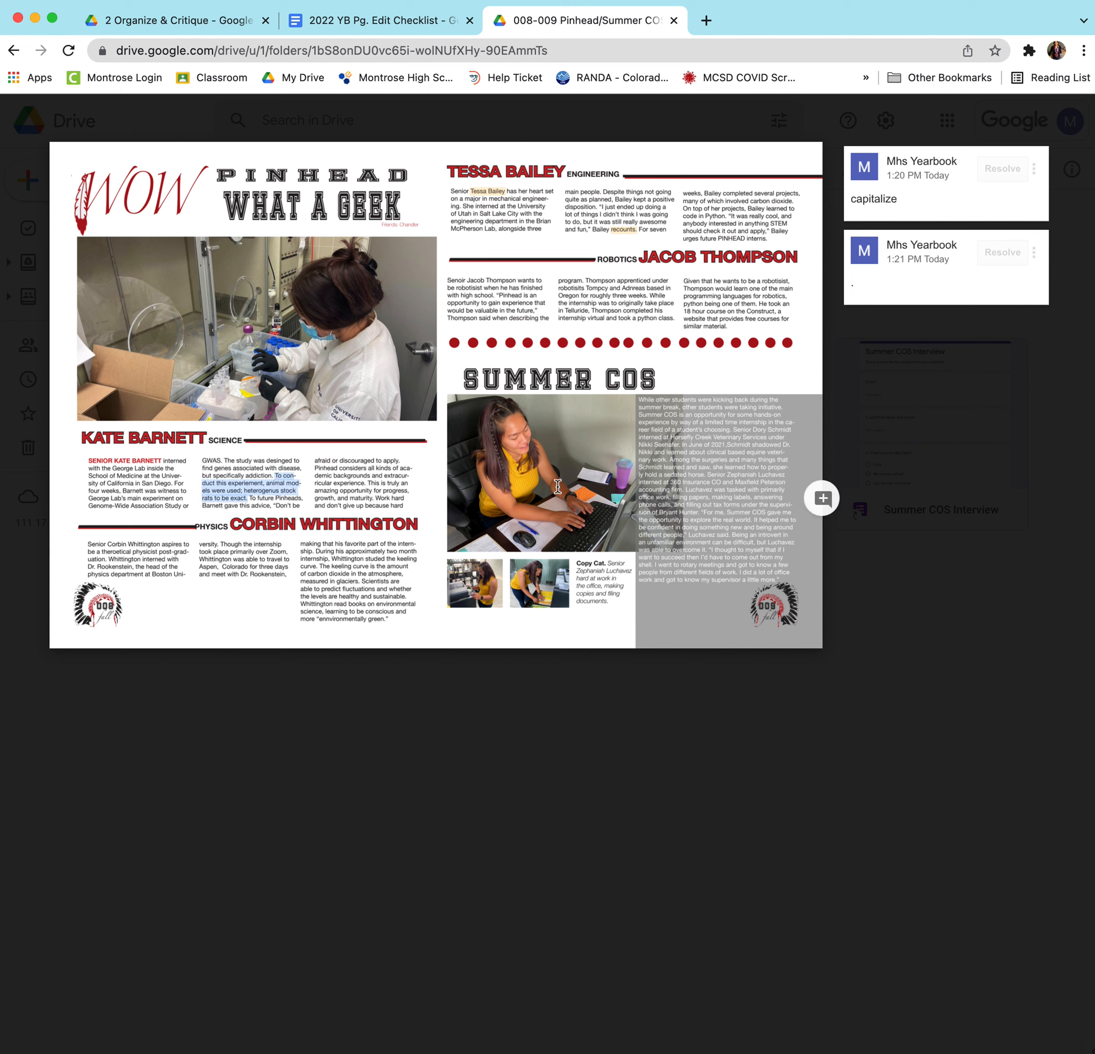
{"action": "left_click", "coordinate": [822, 498]}
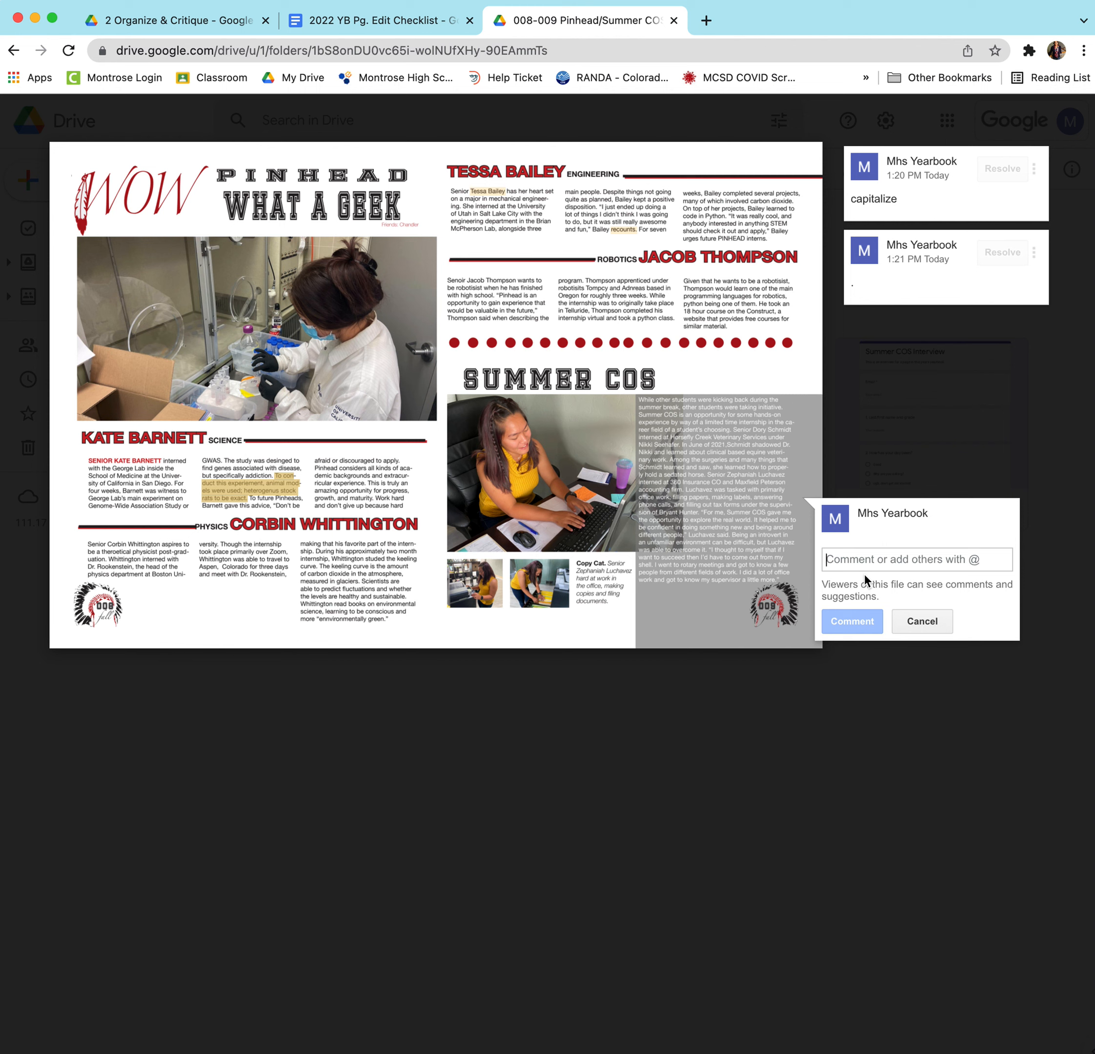
{"action": "type", "text": "To"}
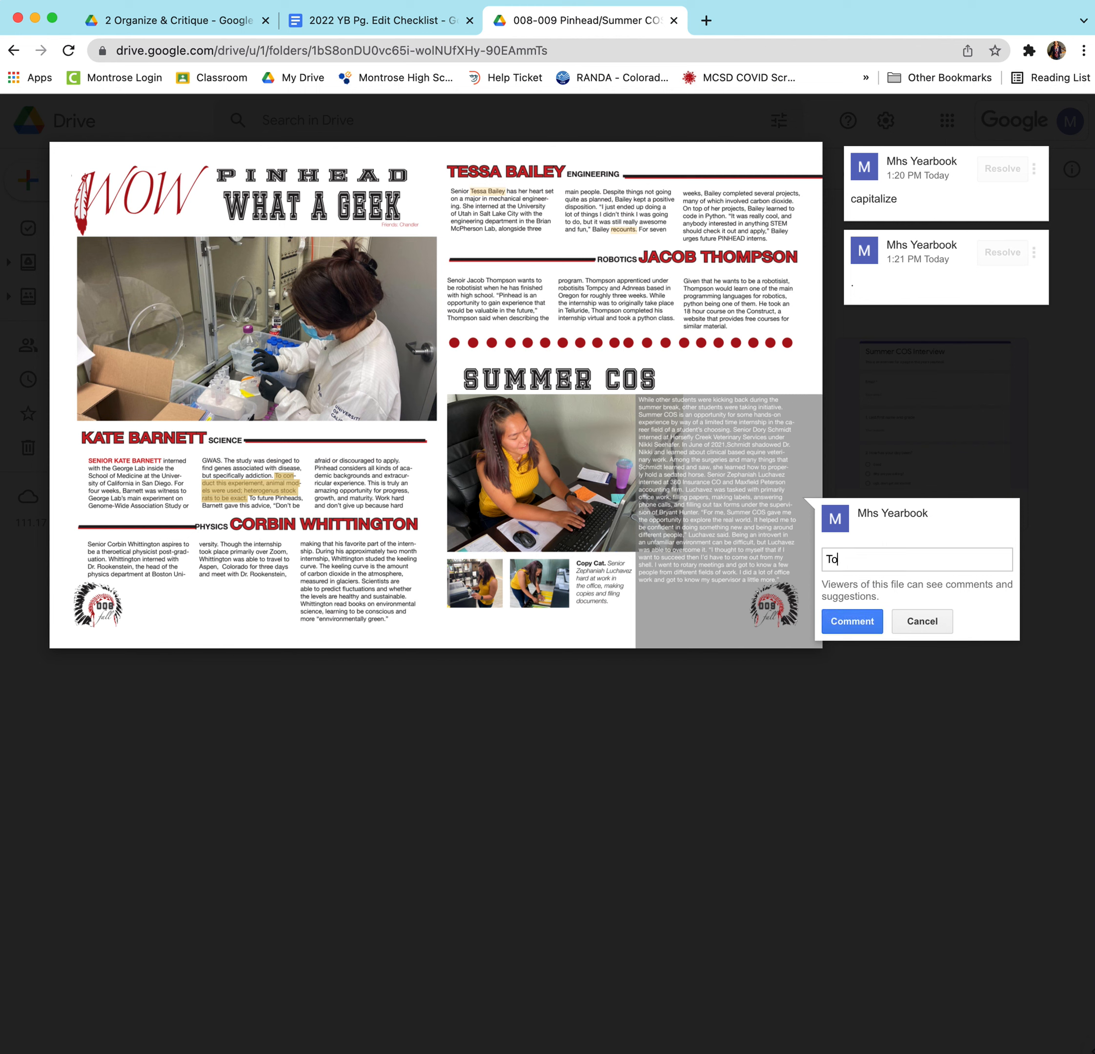
{"action": "type", "text": " ckjvsdkjfp"}
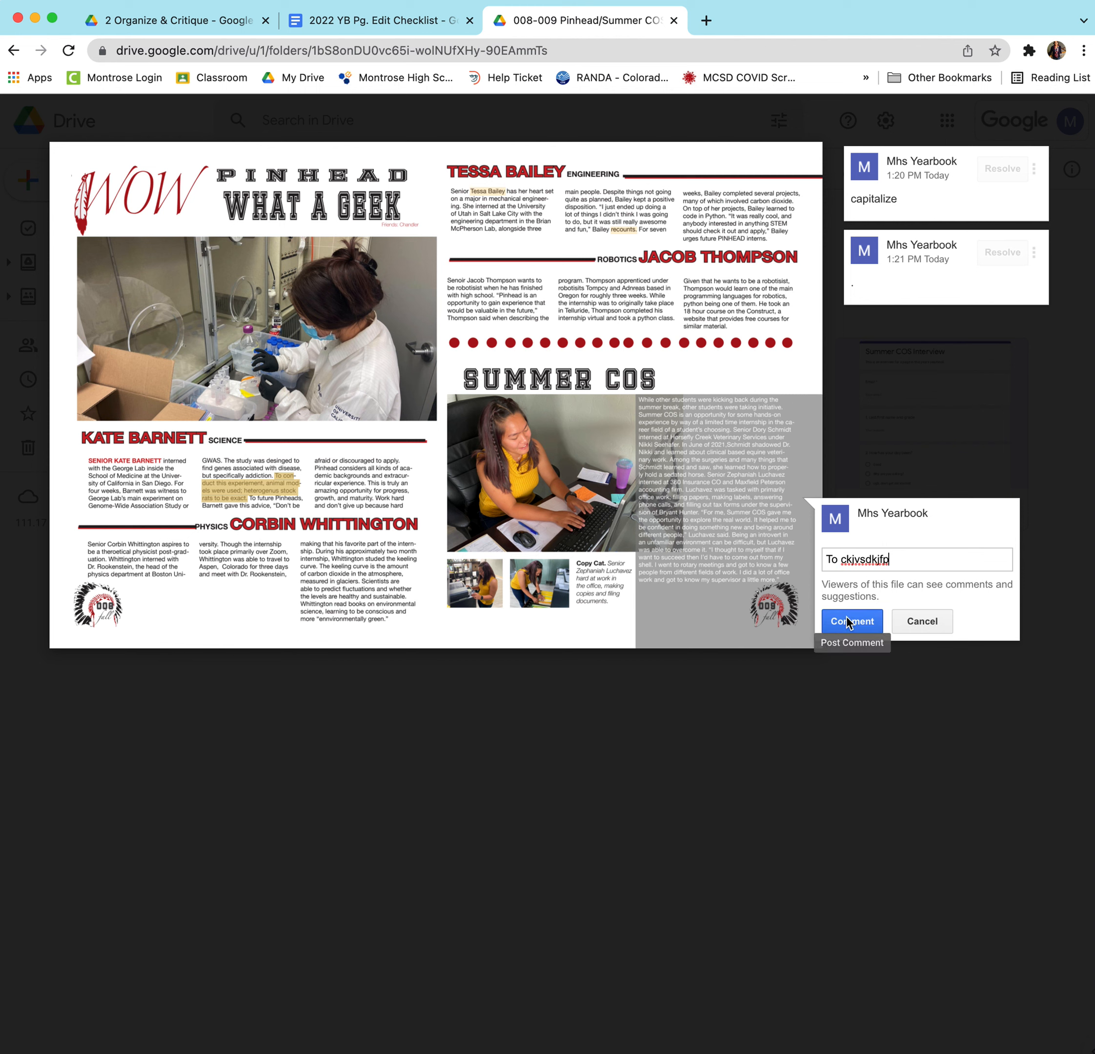
{"action": "left_click", "coordinate": [920, 620]}
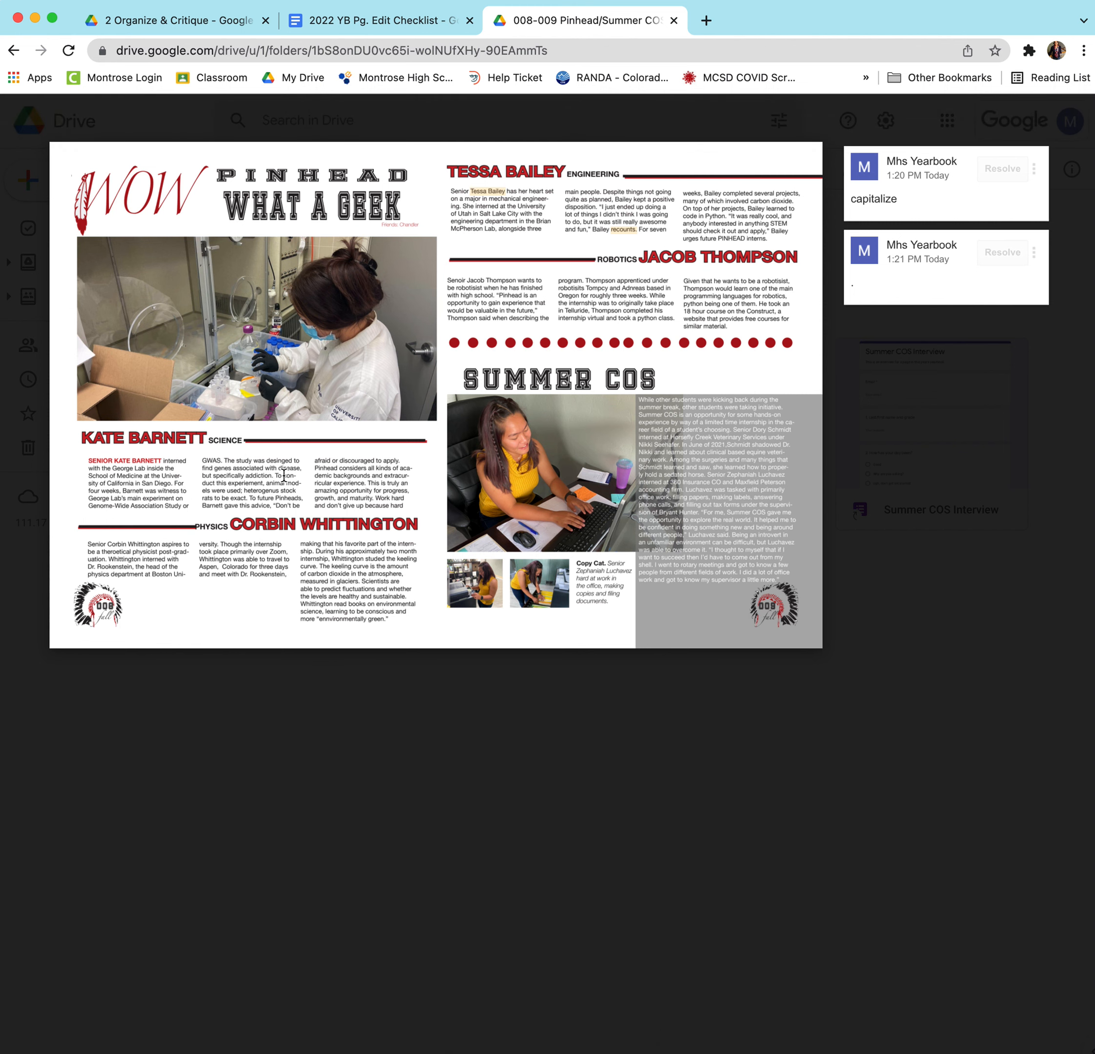
{"action": "left_click_drag", "start_coordinate": [283, 476], "coordinate": [217, 486]}
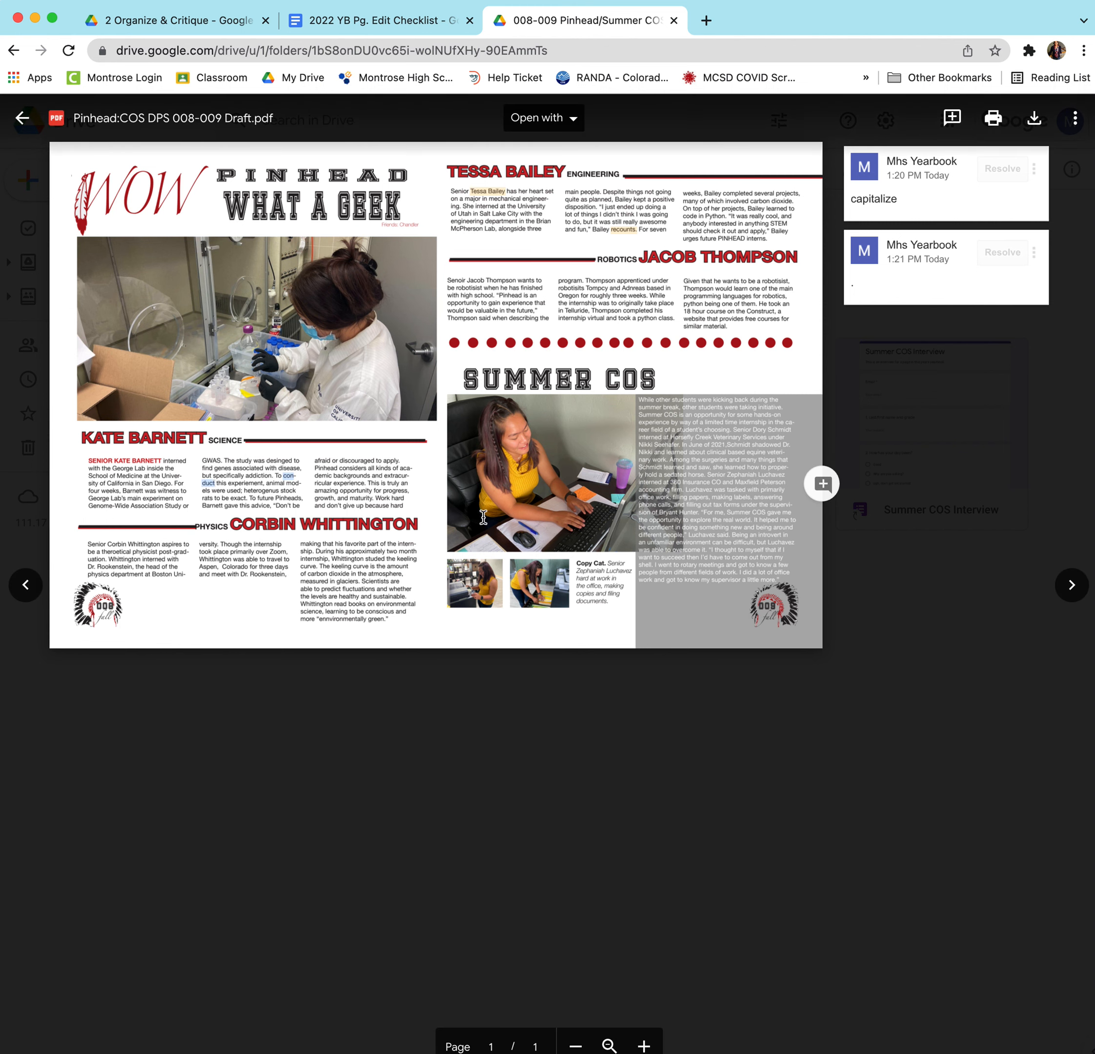
{"action": "left_click", "coordinate": [823, 483]}
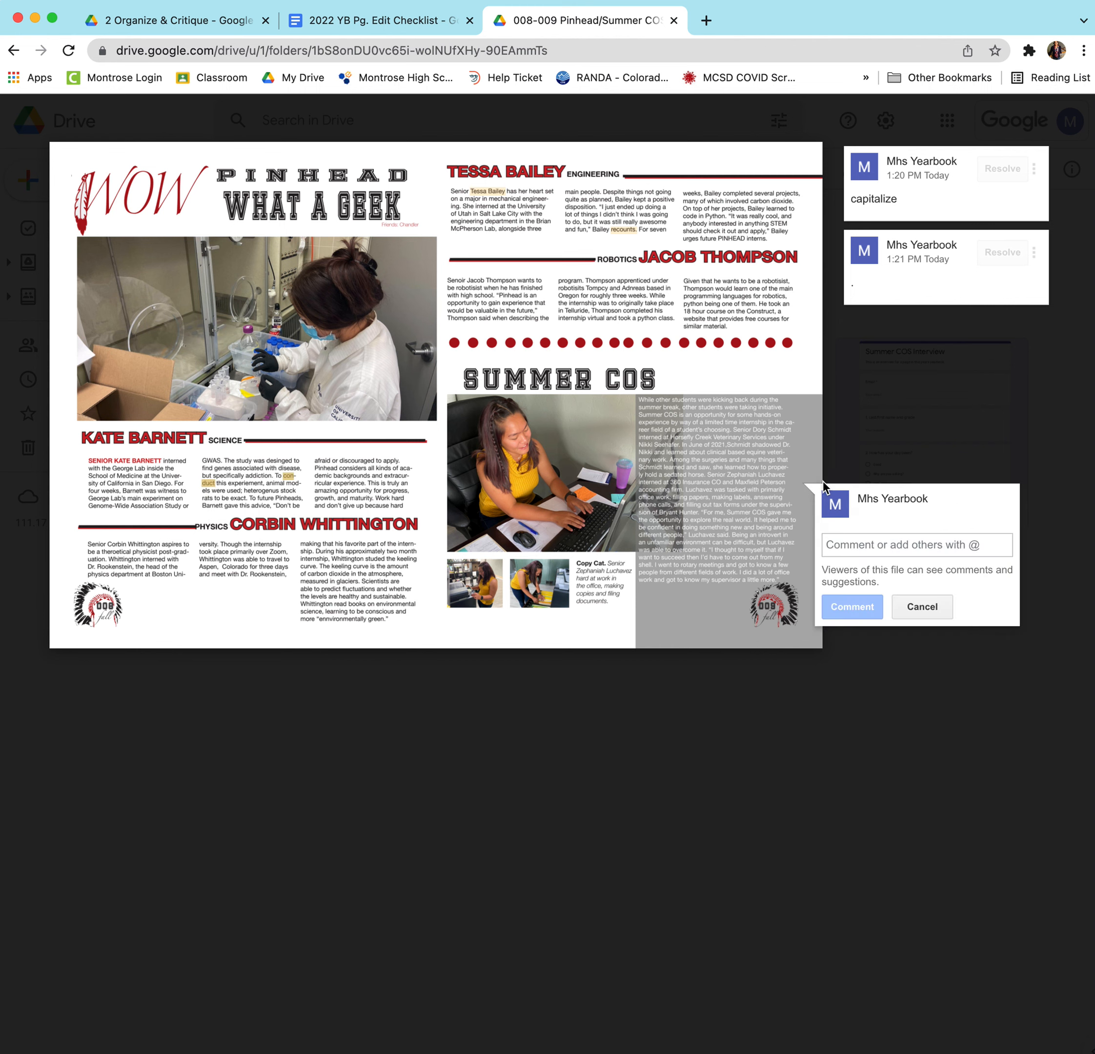
{"action": "type", "text": "participate"}
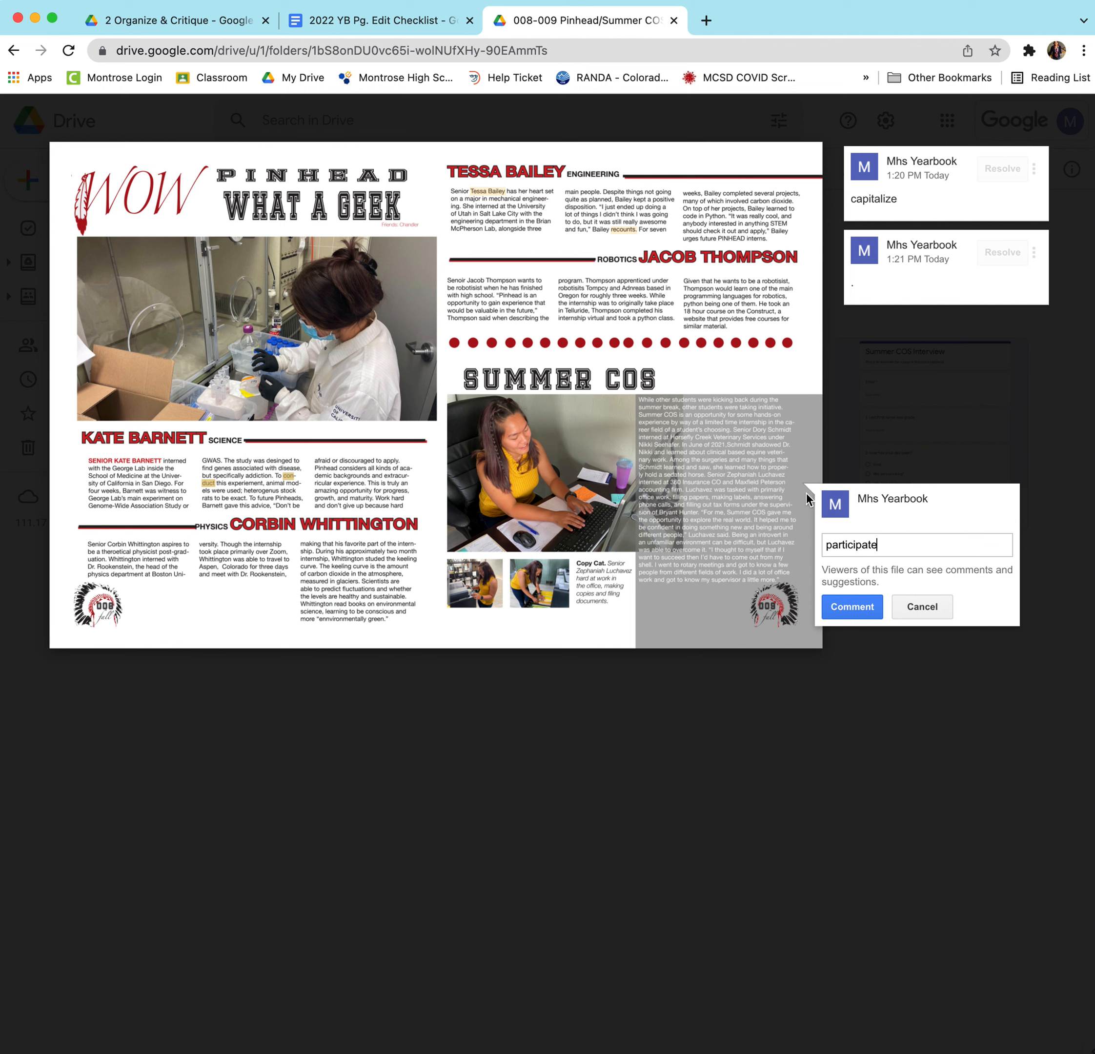
{"action": "left_click", "coordinate": [847, 609]}
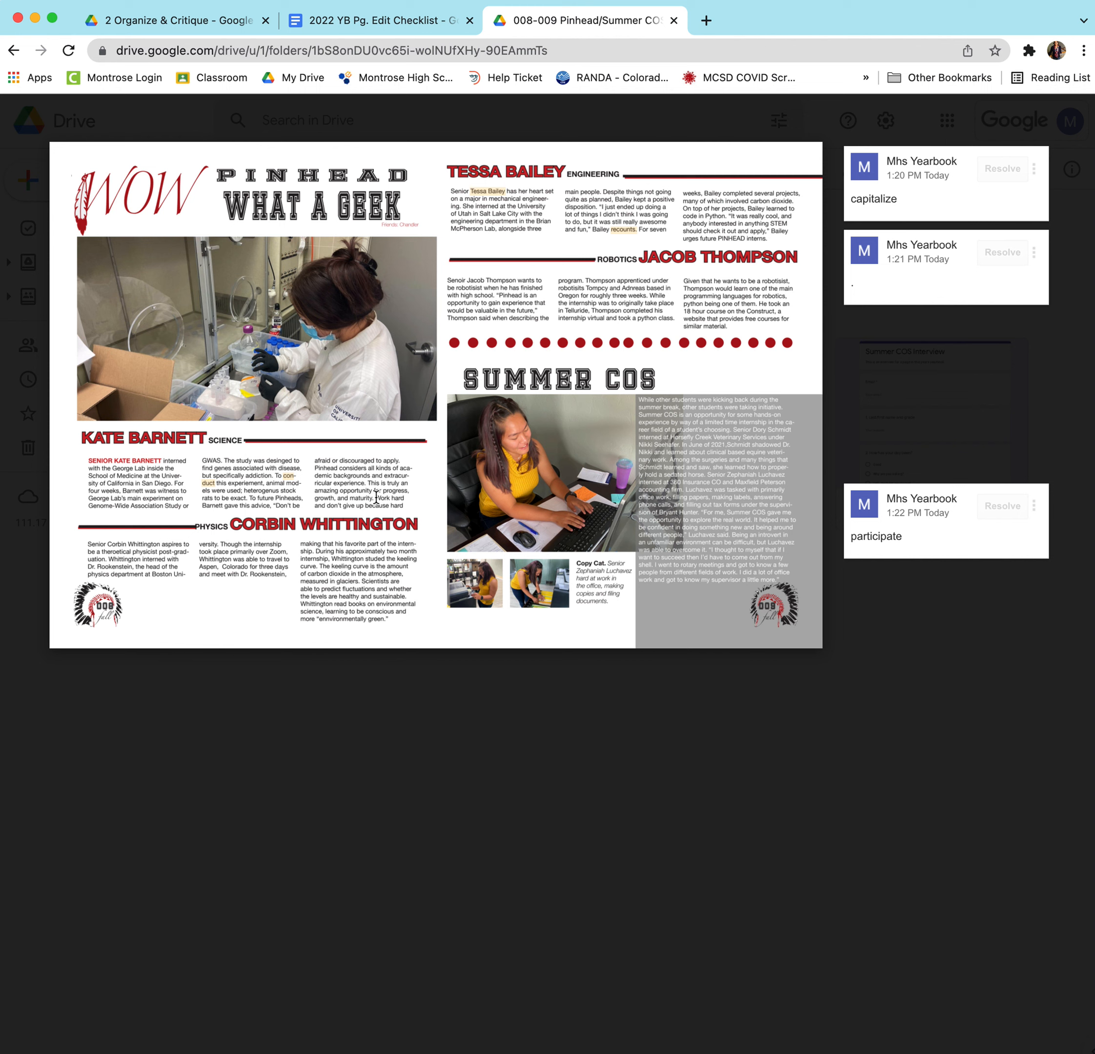
Clear a stray selection on the 'Work hard' sentence and fit the spread to width.
{"action": "left_click_drag", "start_coordinate": [375, 497], "coordinate": [403, 504]}
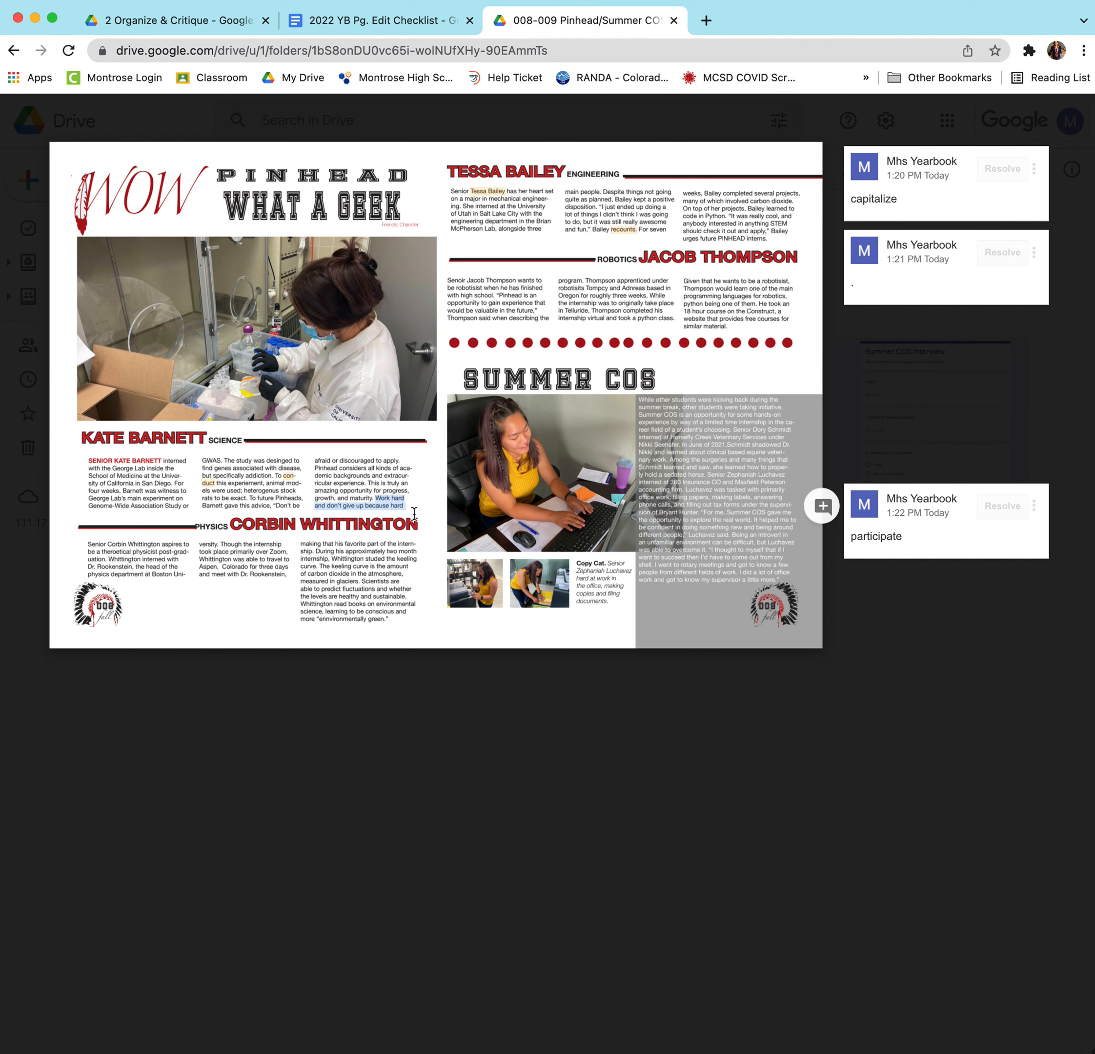
{"action": "left_click", "coordinate": [272, 502]}
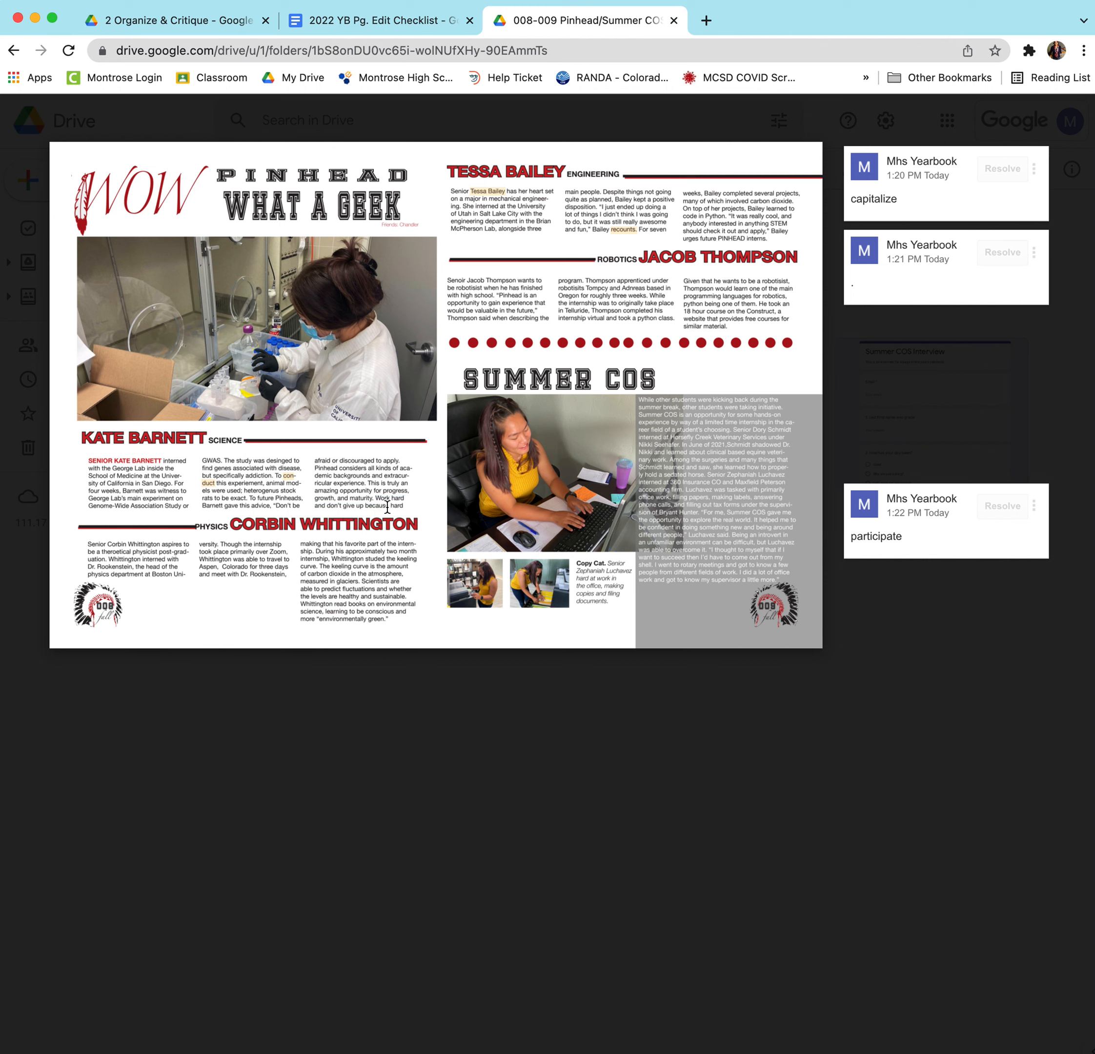
{"action": "left_click", "coordinate": [609, 1045]}
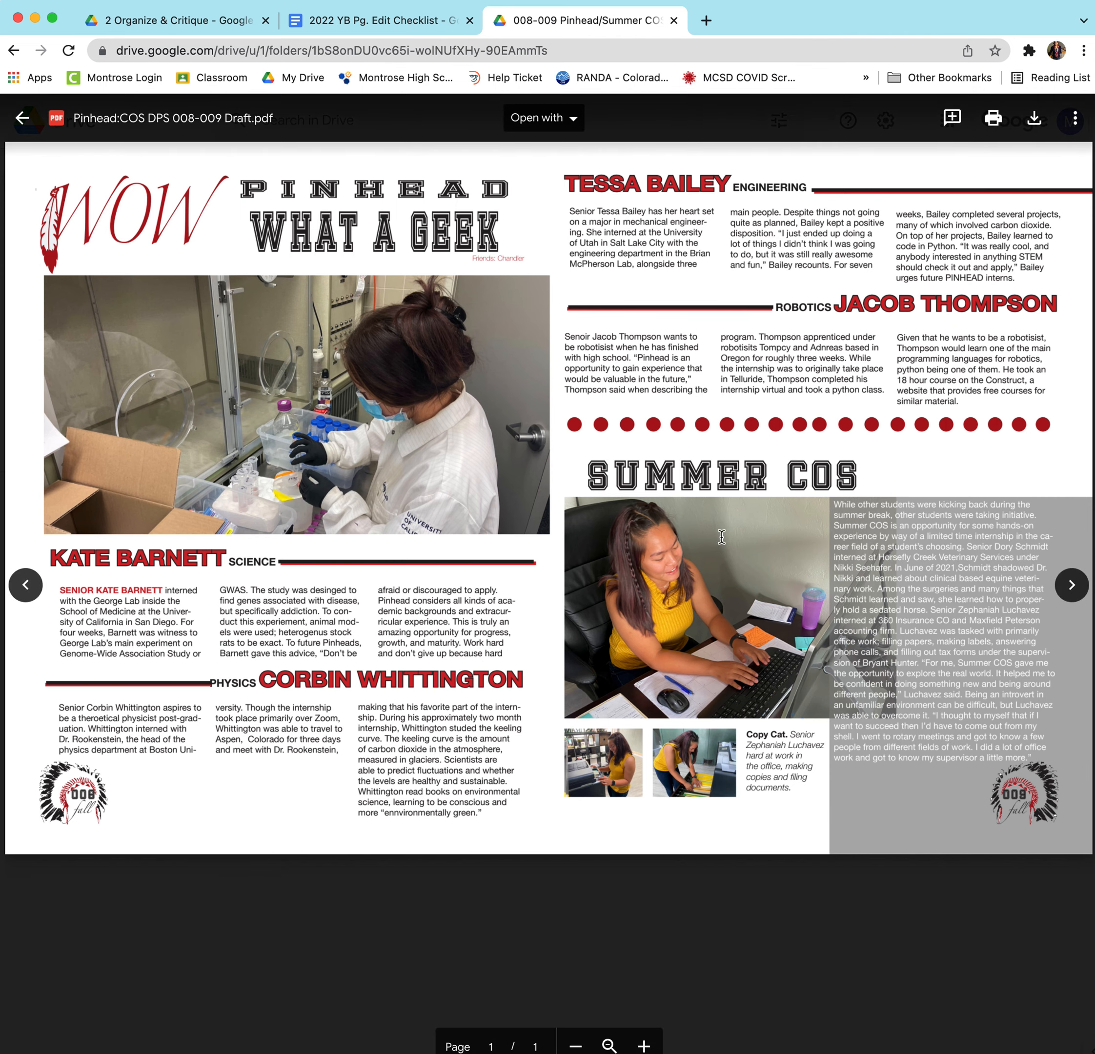
{"action": "left_click_drag", "start_coordinate": [504, 654], "coordinate": [469, 652]}
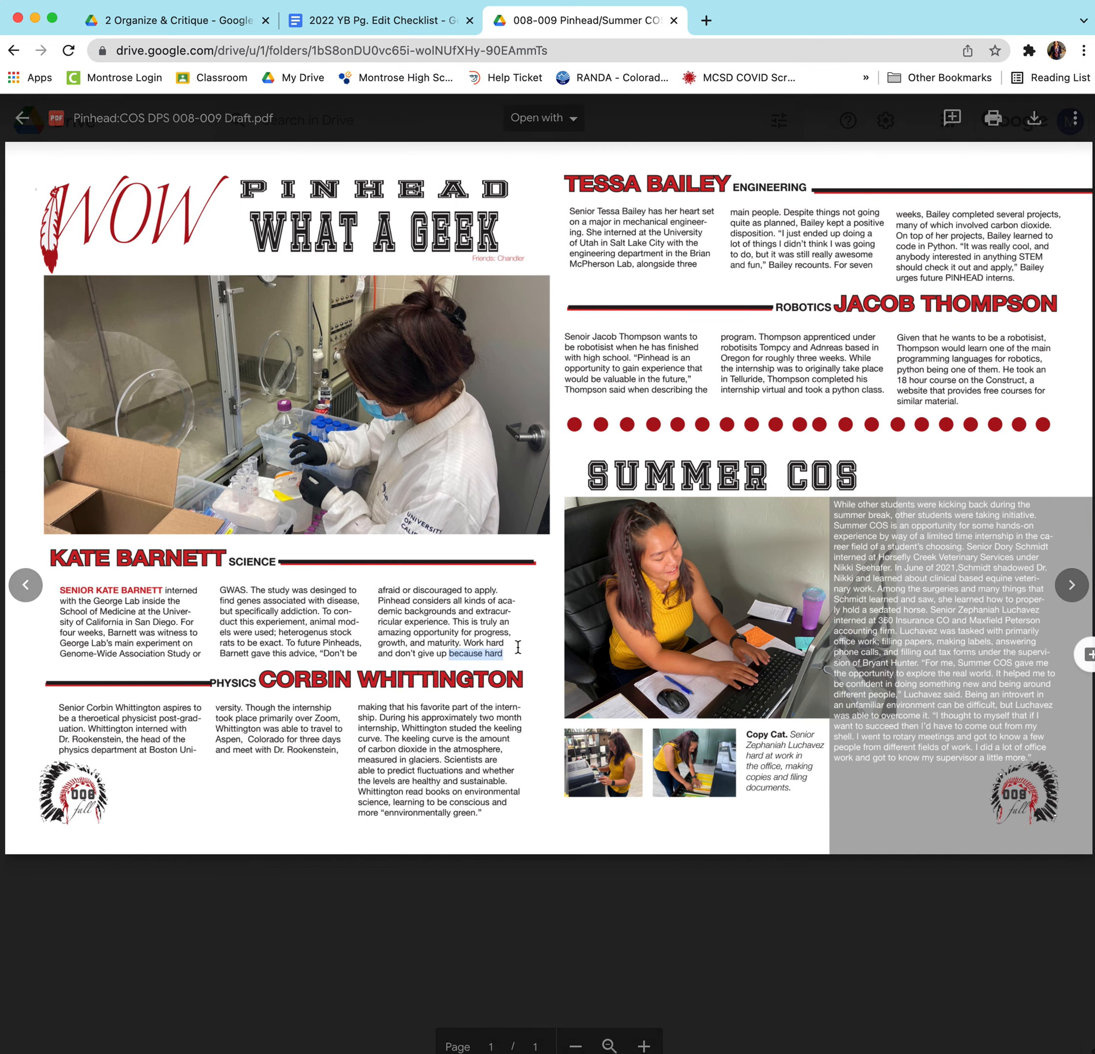
{"action": "left_click", "coordinate": [1089, 655]}
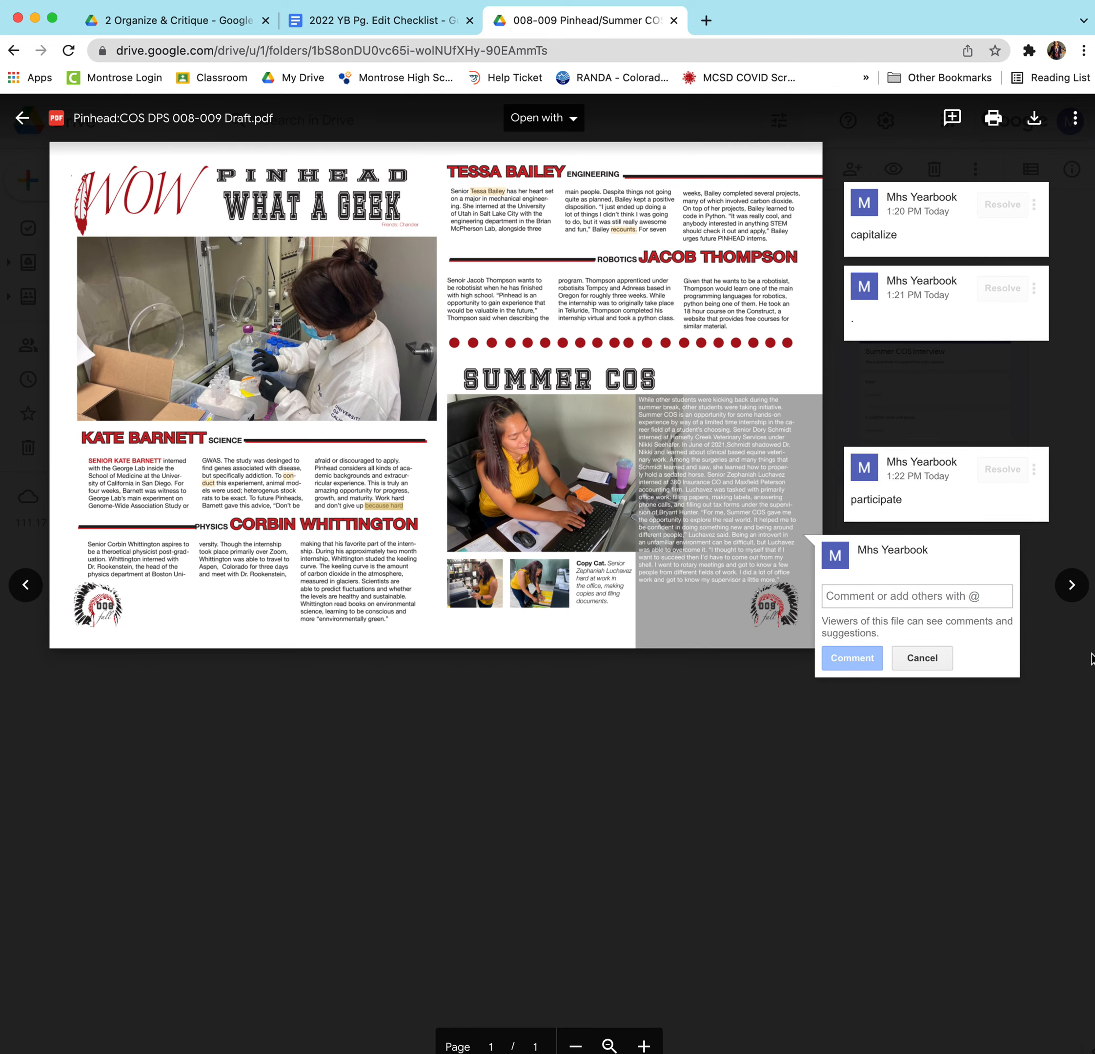
{"action": "type", "text": "e"}
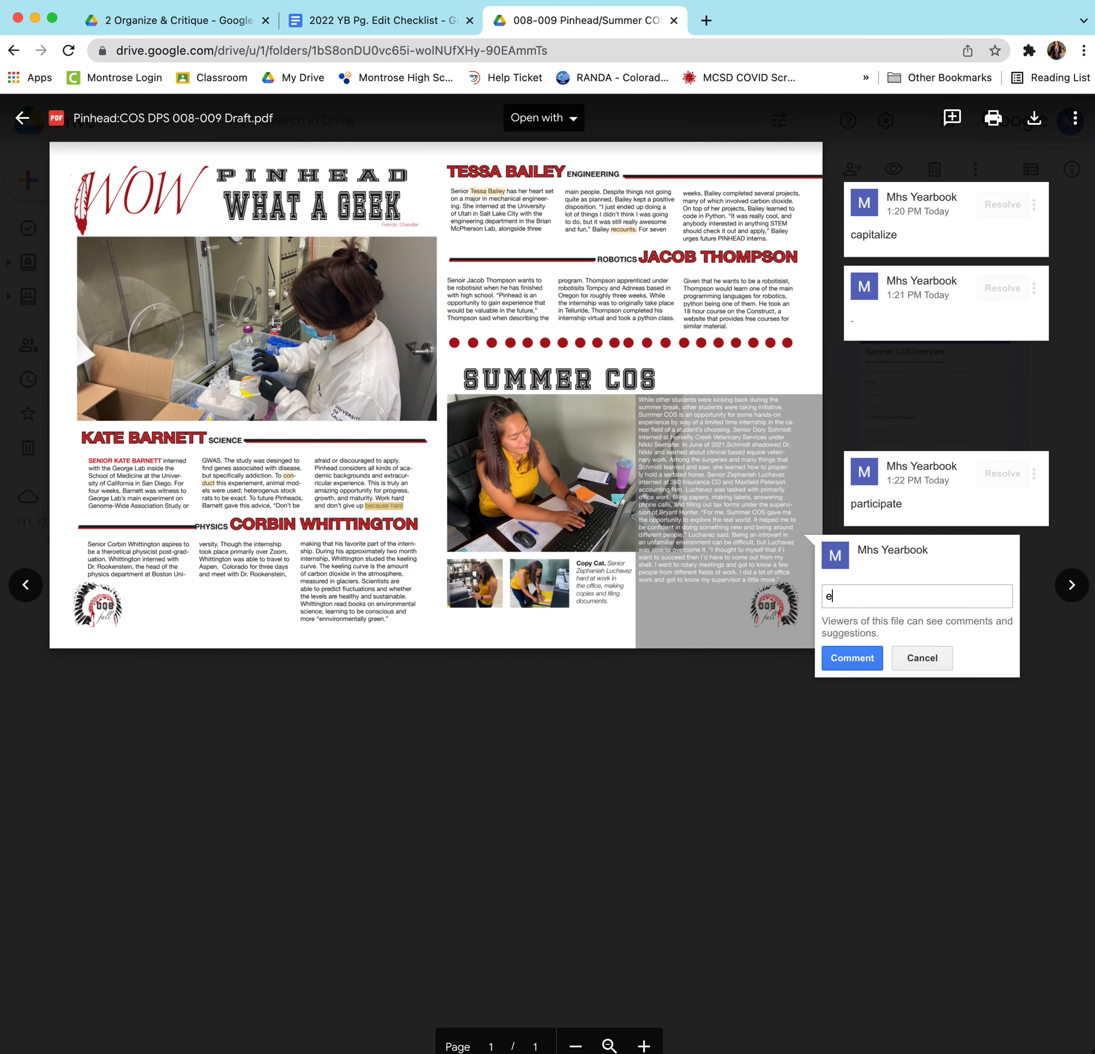
{"action": "type", "text": "est of quote?"}
{"action": "left_click", "coordinate": [853, 659]}
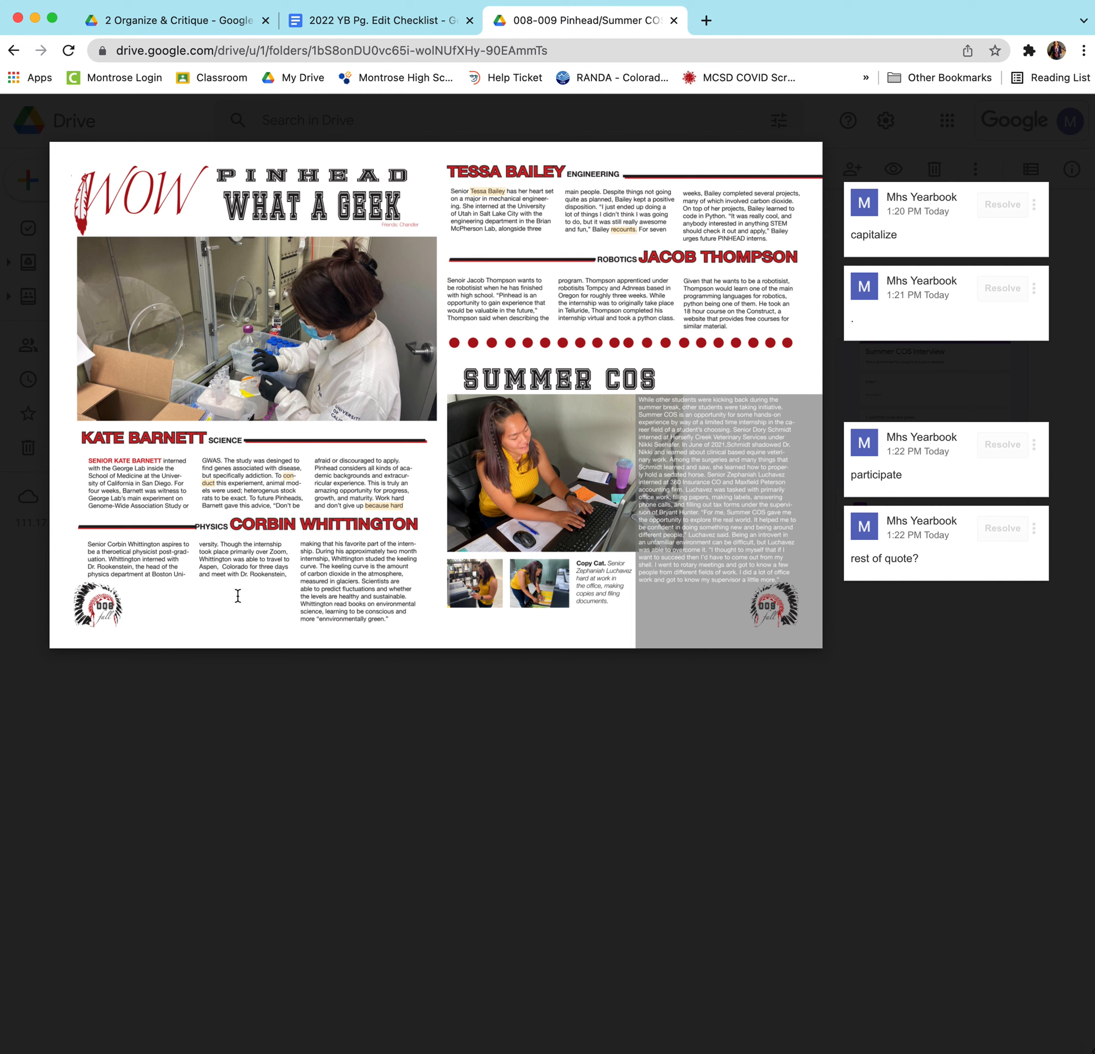
{"action": "left_click", "coordinate": [1075, 118]}
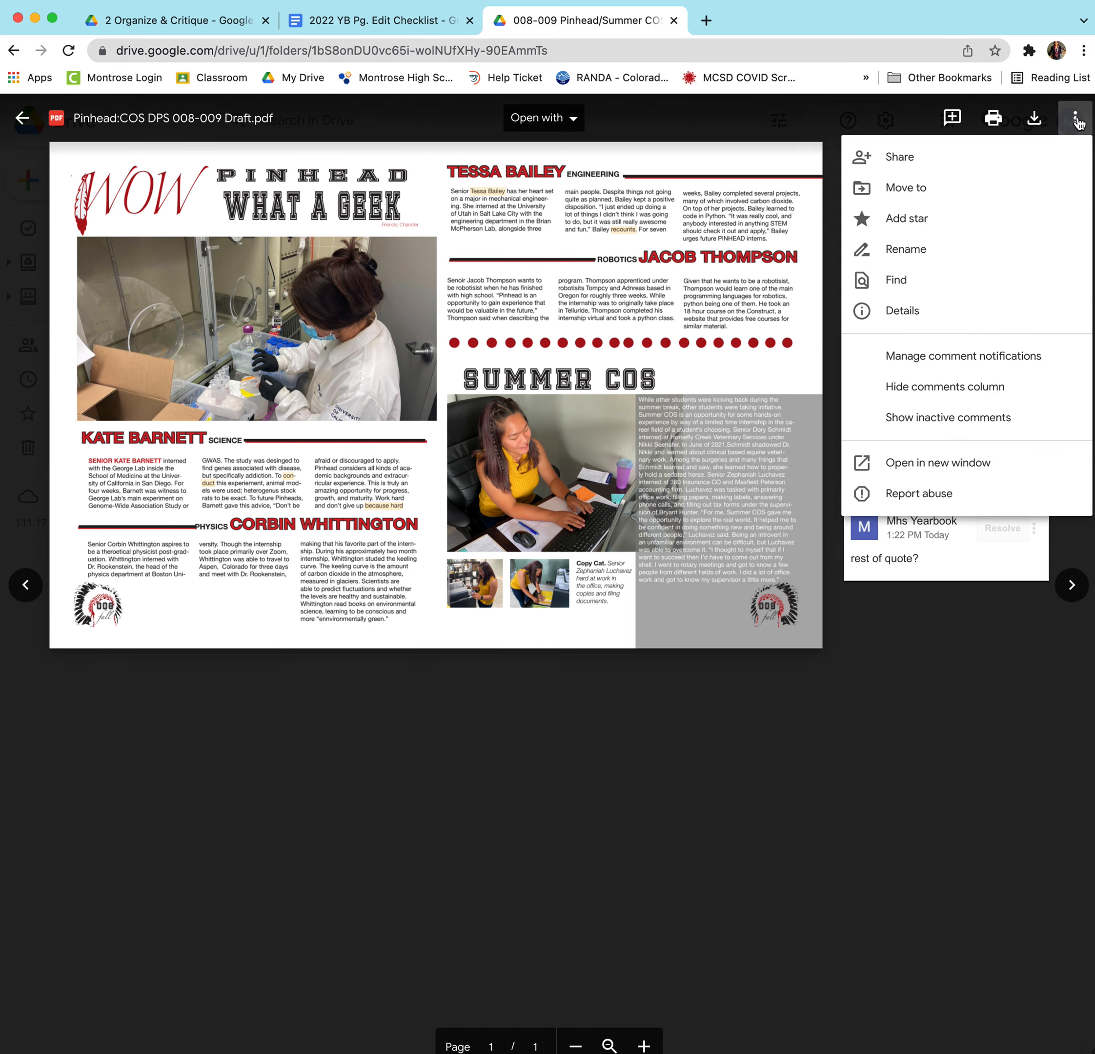
Hide the comments column to widen the spread, then clear a partial selection on Bailey's last line.
{"action": "left_click", "coordinate": [953, 386]}
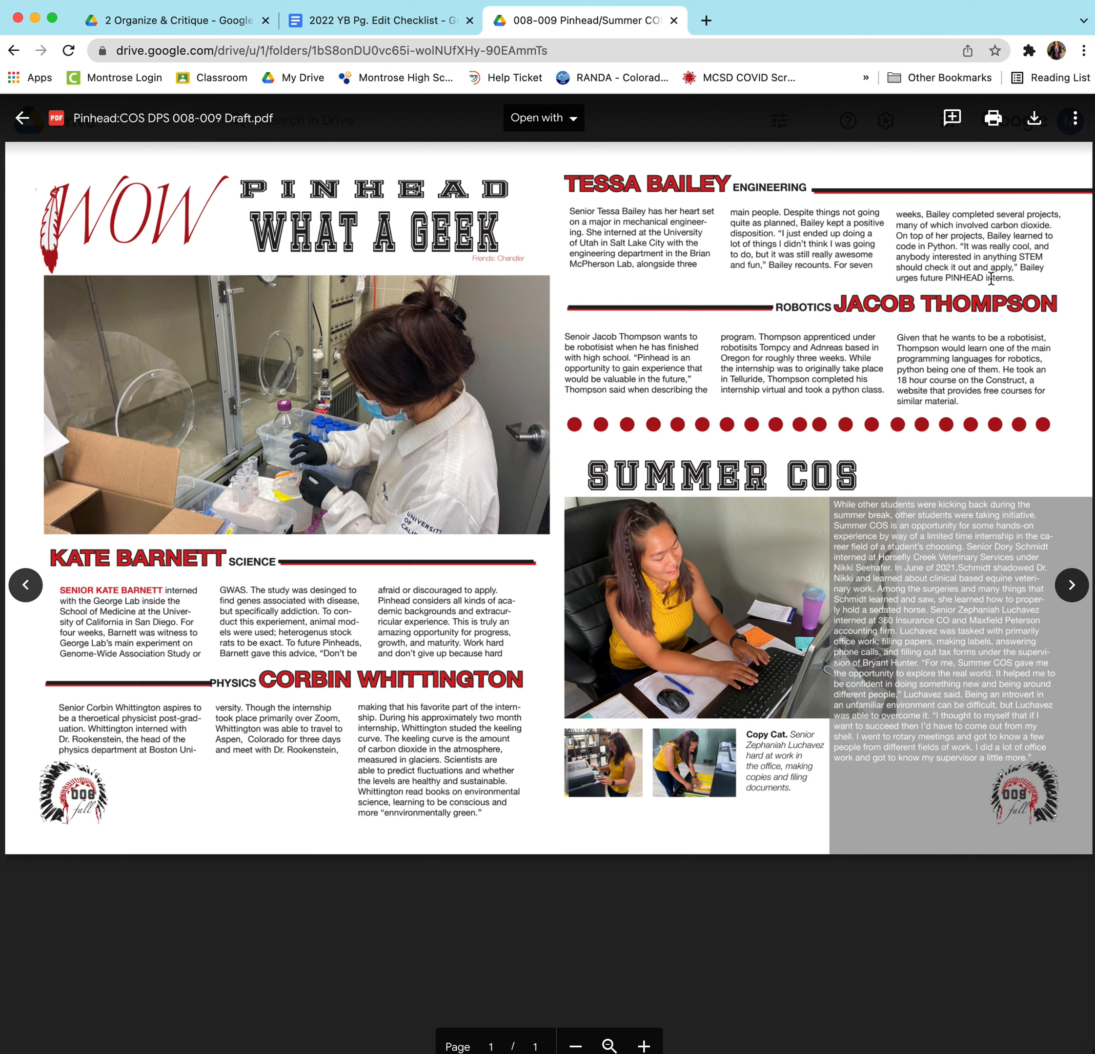
{"action": "left_click_drag", "start_coordinate": [1015, 279], "coordinate": [899, 278]}
{"action": "left_click", "coordinate": [725, 278]}
Comment 'match up column spacing' on 'urges future PINHEAD interns.' and hide comments again.
{"action": "left_click_drag", "start_coordinate": [1009, 279], "coordinate": [899, 278]}
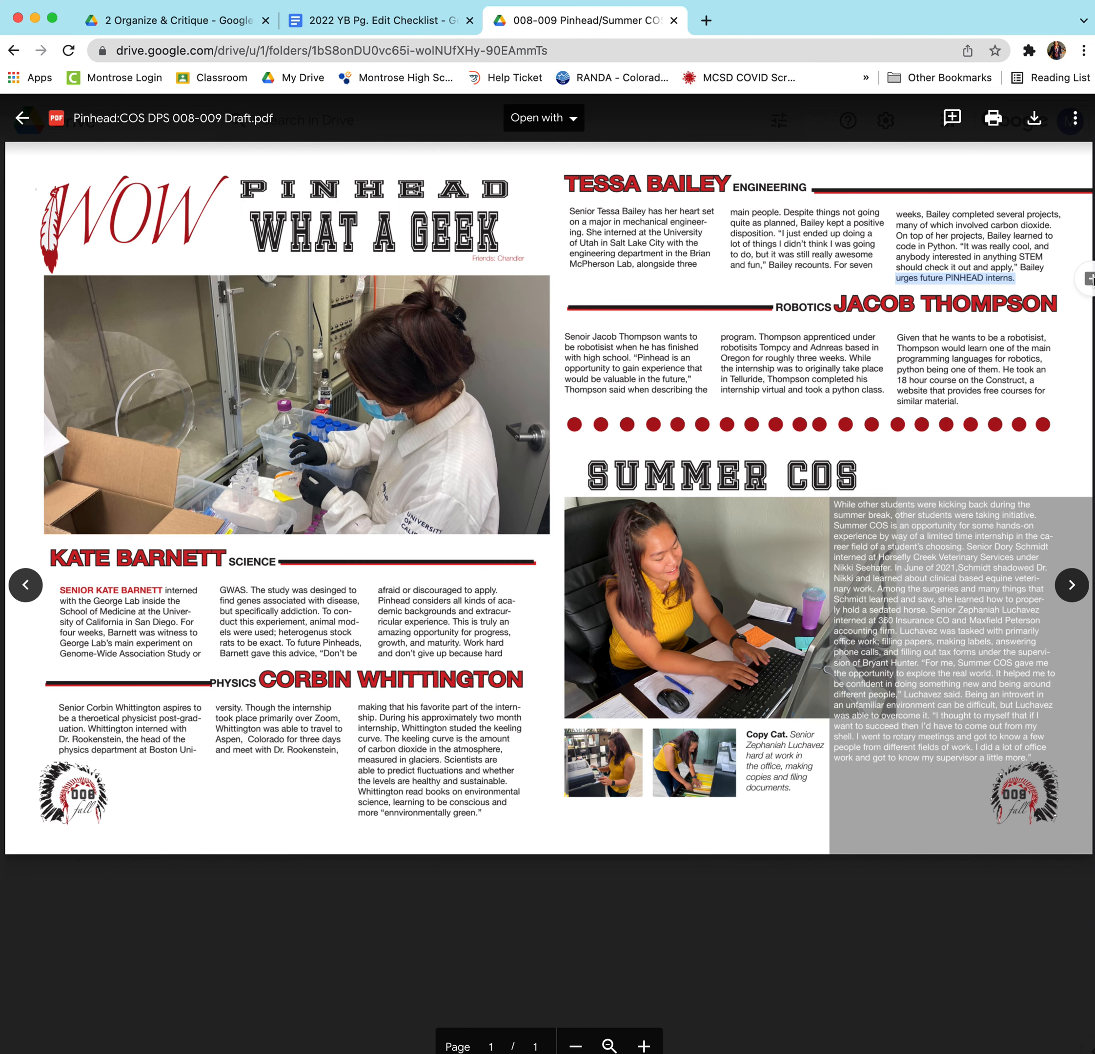
{"action": "left_click", "coordinate": [1088, 278]}
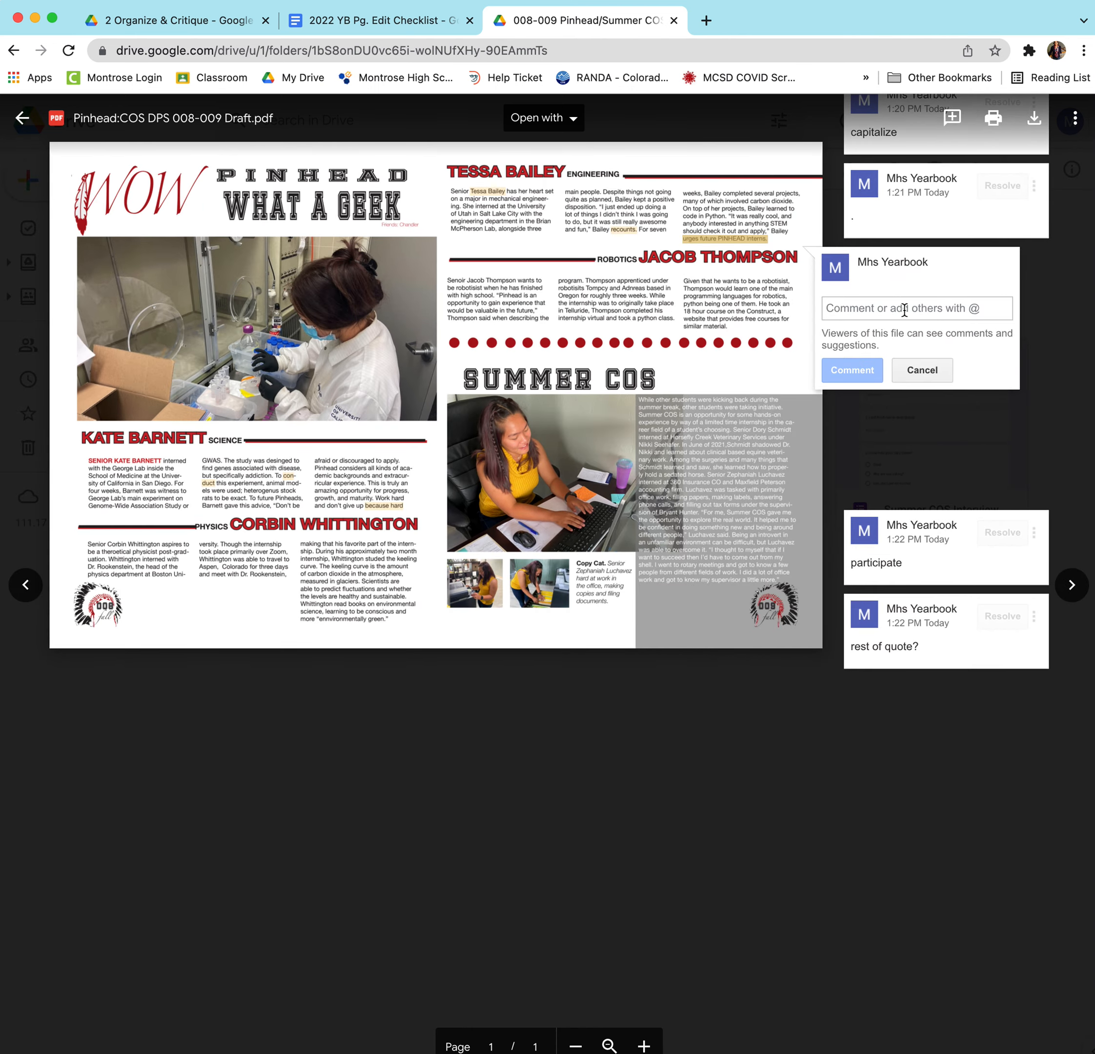
{"action": "type", "text": "match up column spacing"}
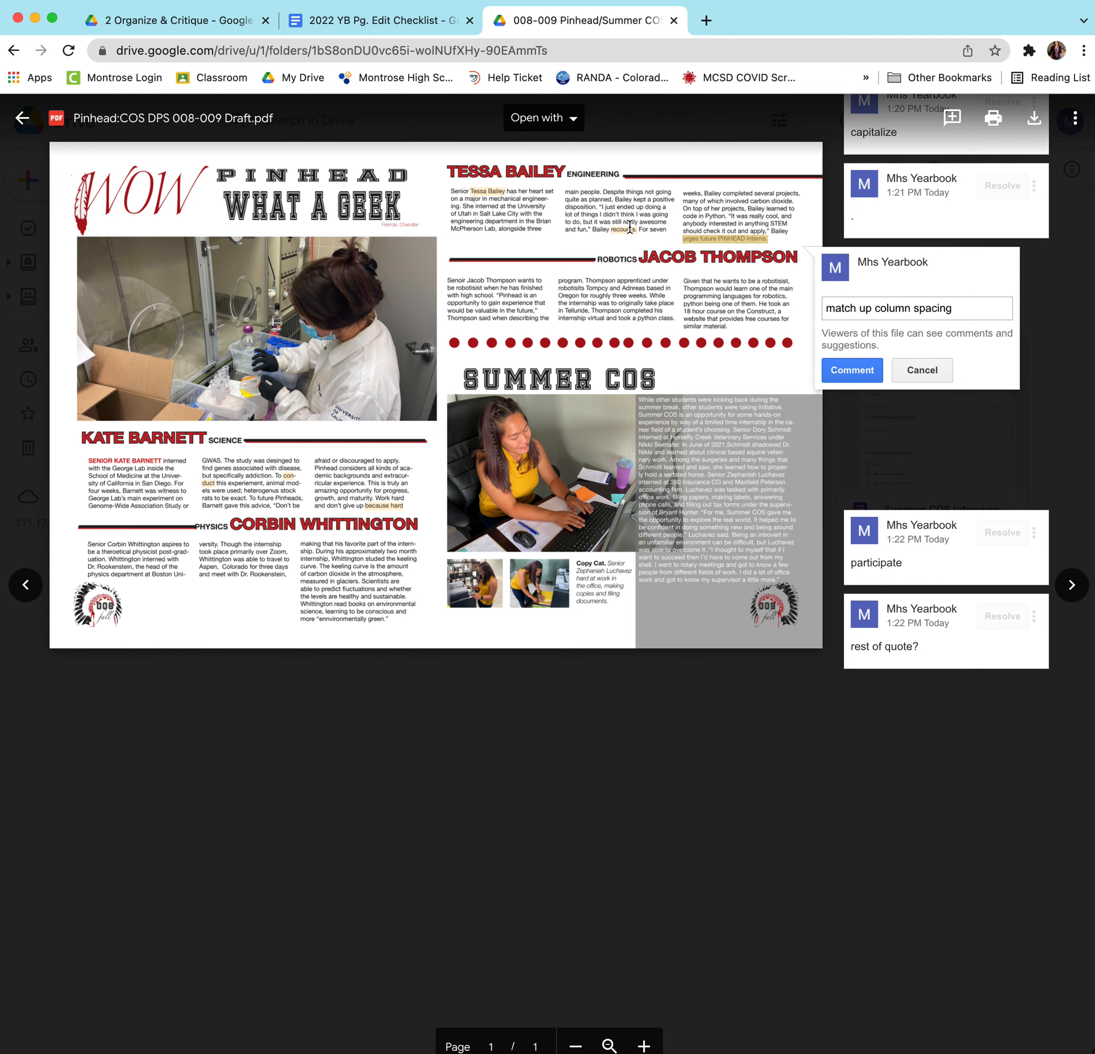
{"action": "left_click", "coordinate": [858, 376]}
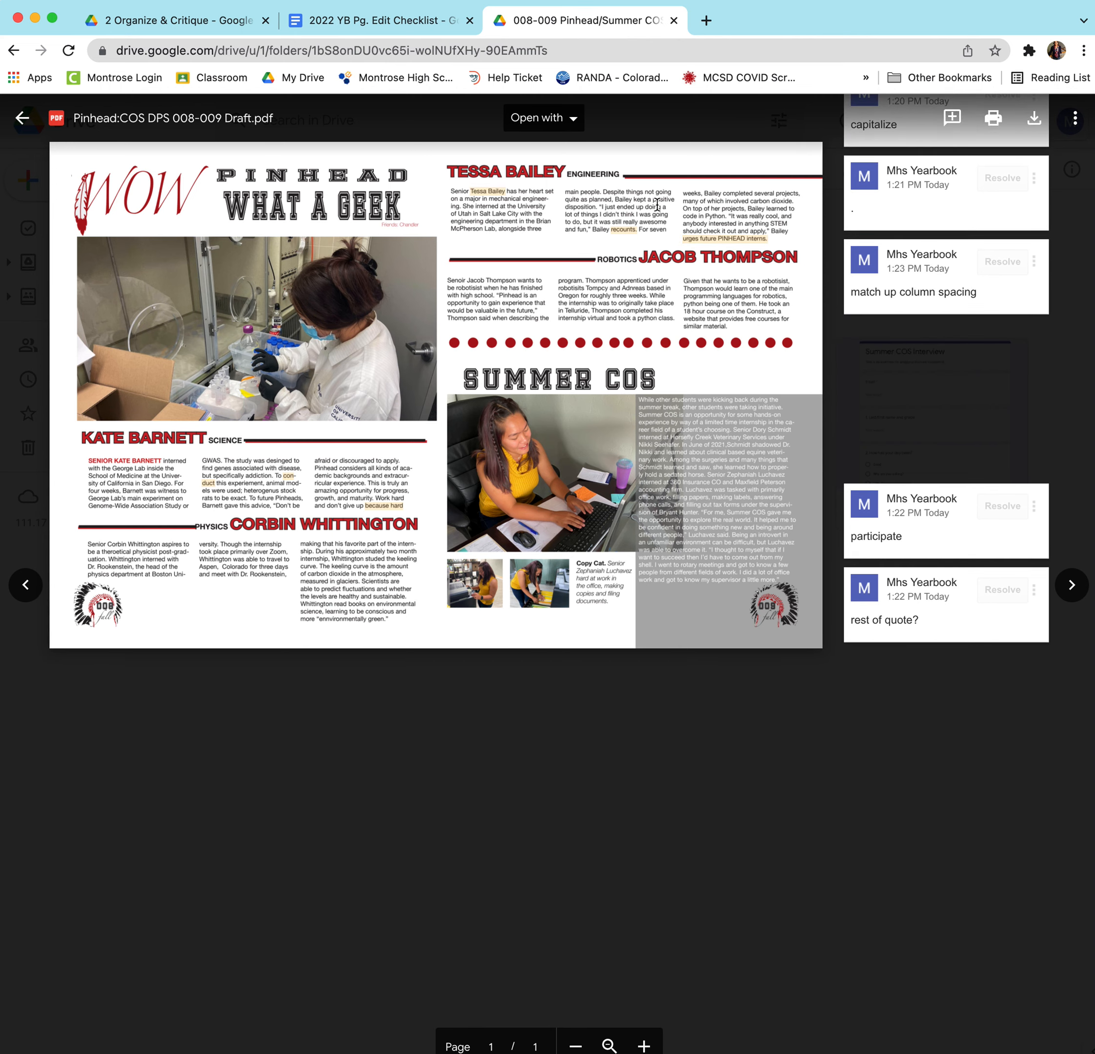
{"action": "left_click", "coordinate": [1074, 119]}
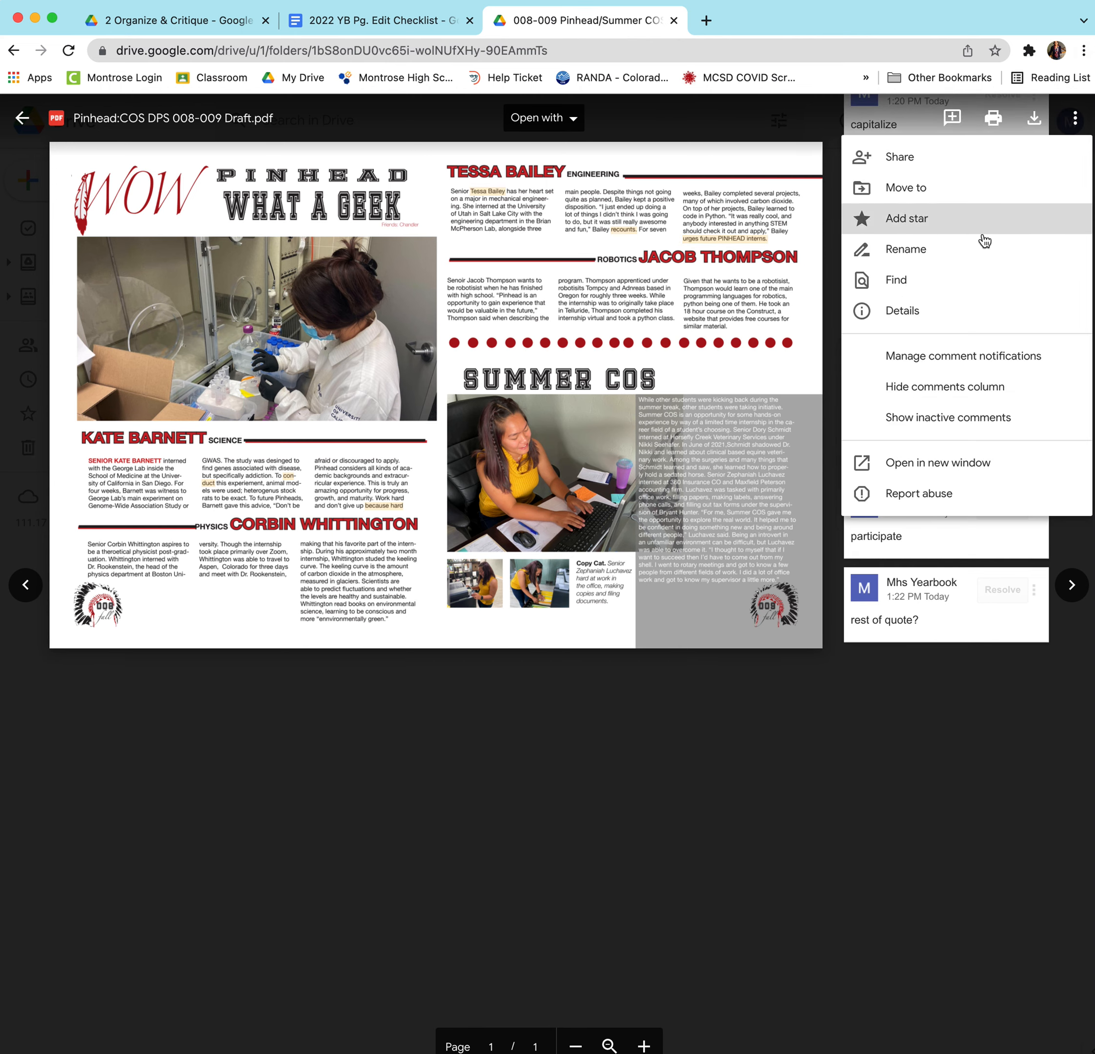
{"action": "left_click", "coordinate": [933, 396]}
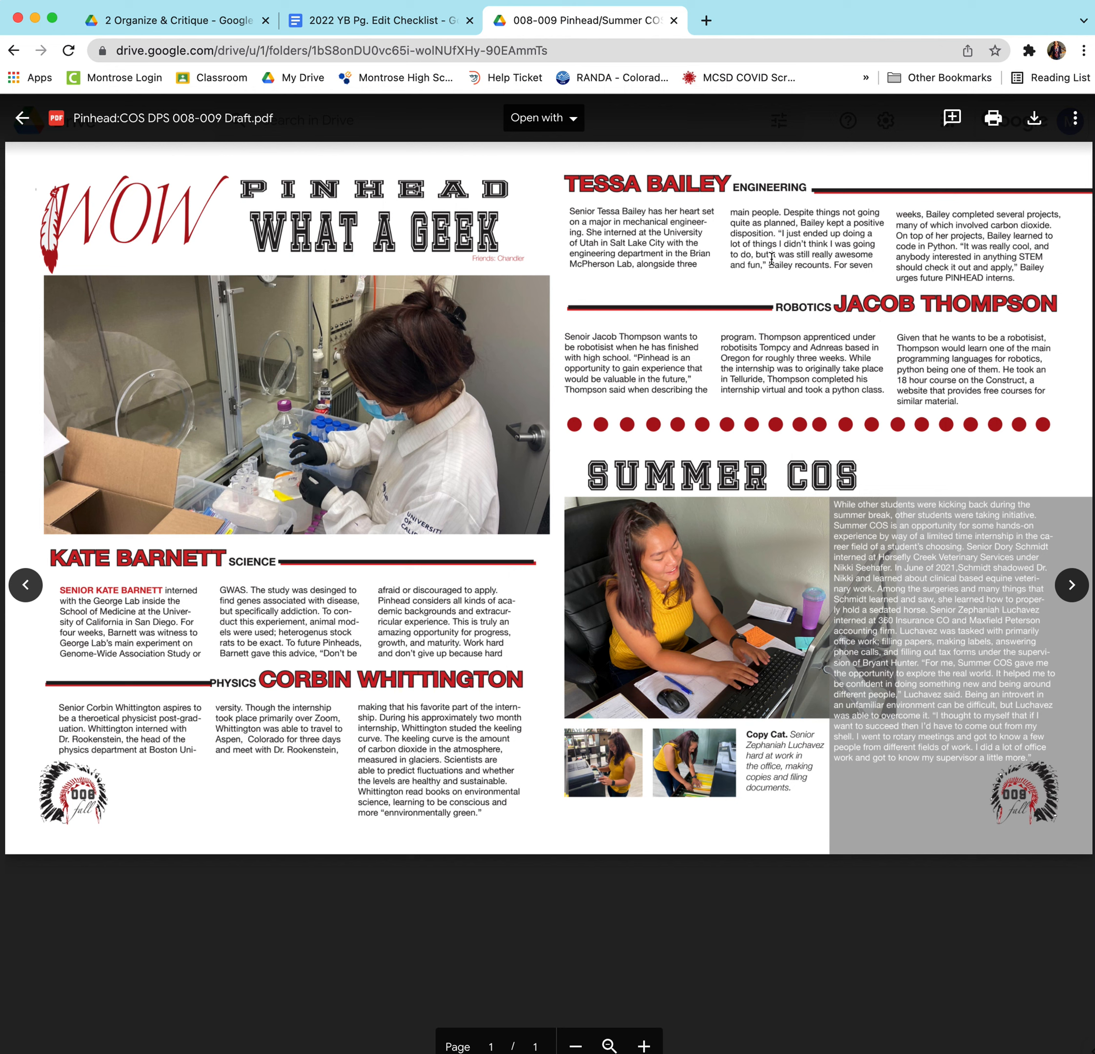
Clear the 'urges future PINHEAD' selection and move to the 2022 YB Pg. Edit Checklist tab.
{"action": "double_click", "coordinate": [954, 277]}
{"action": "left_click_drag", "start_coordinate": [953, 278], "coordinate": [898, 277]}
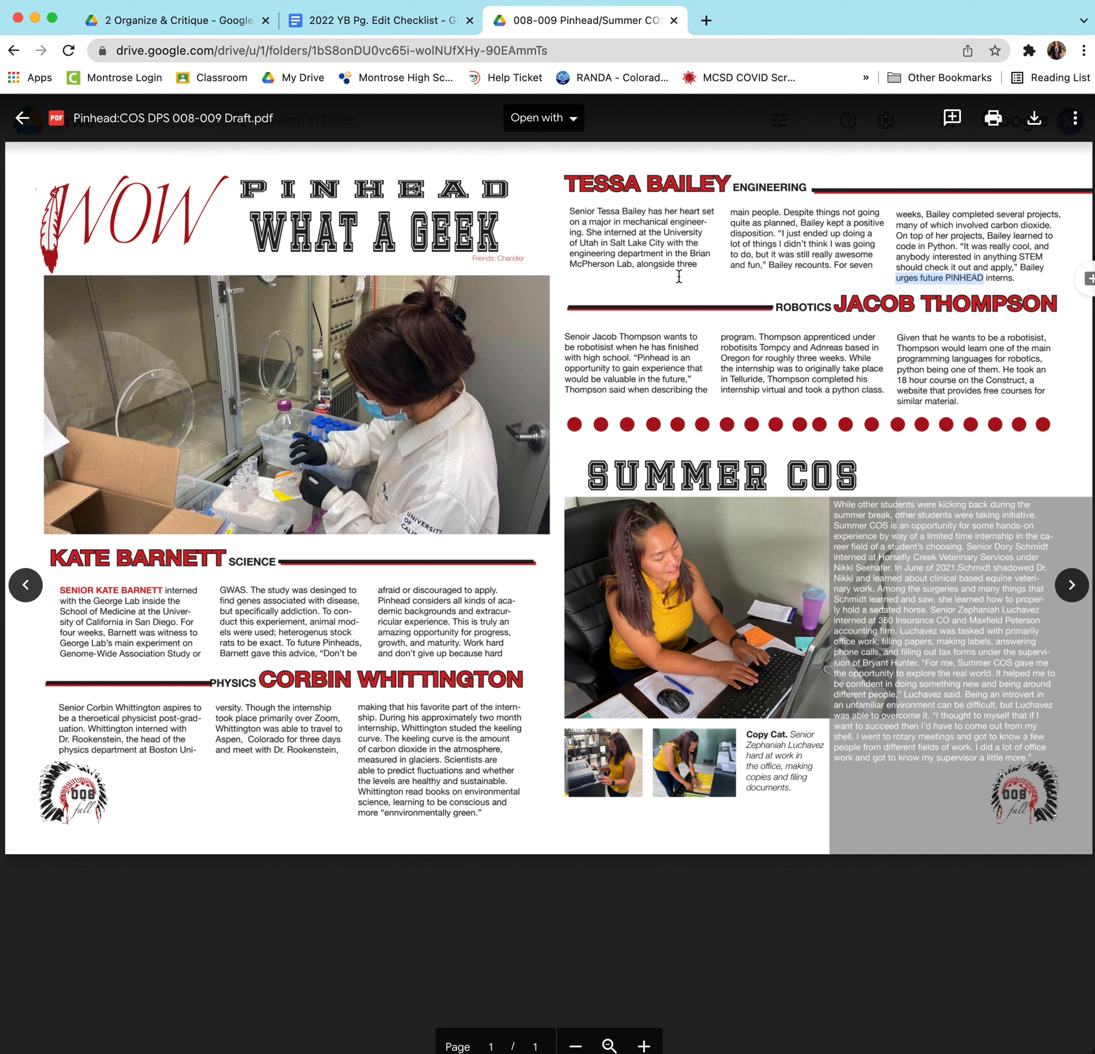
{"action": "left_click", "coordinate": [588, 275]}
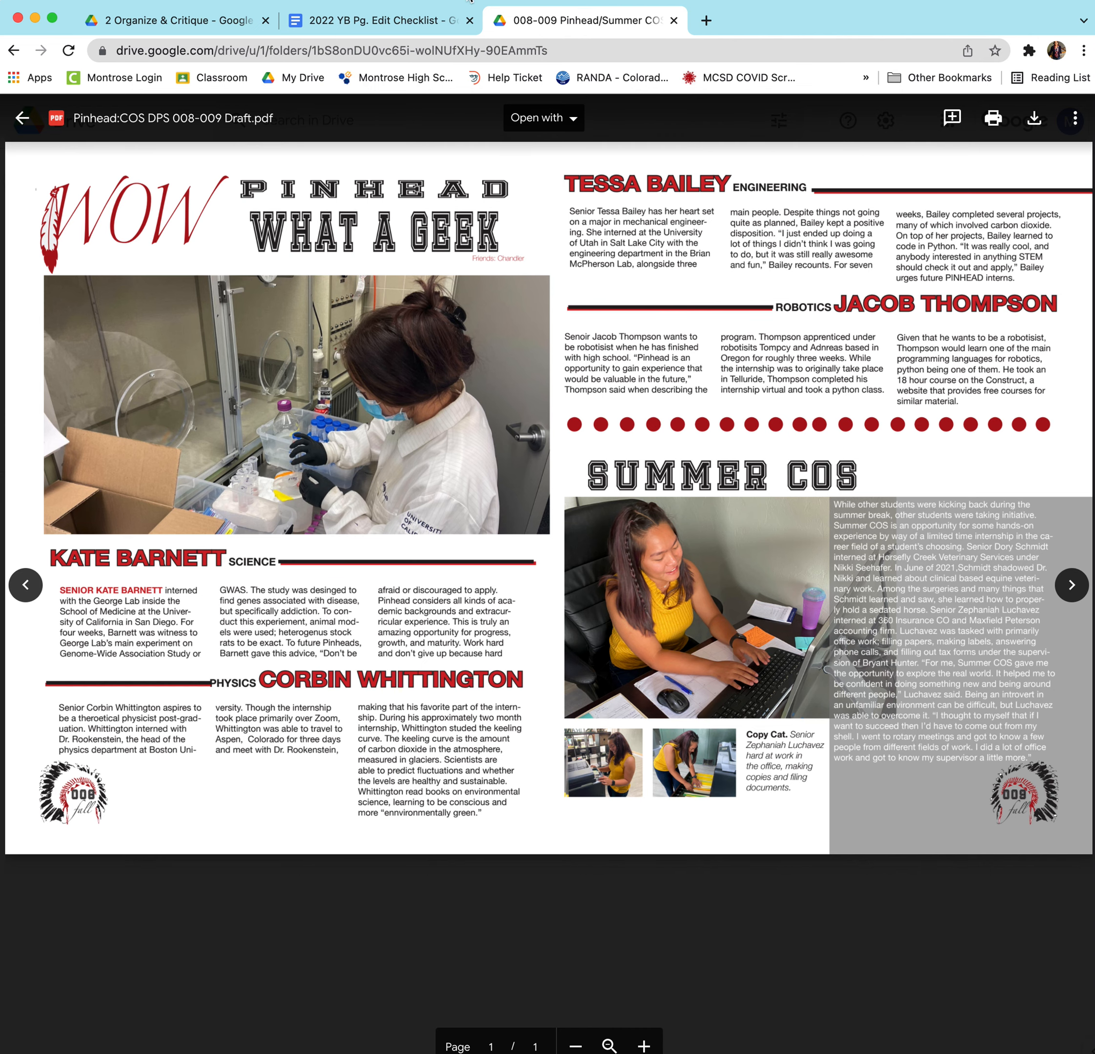
{"action": "left_click", "coordinate": [410, 22]}
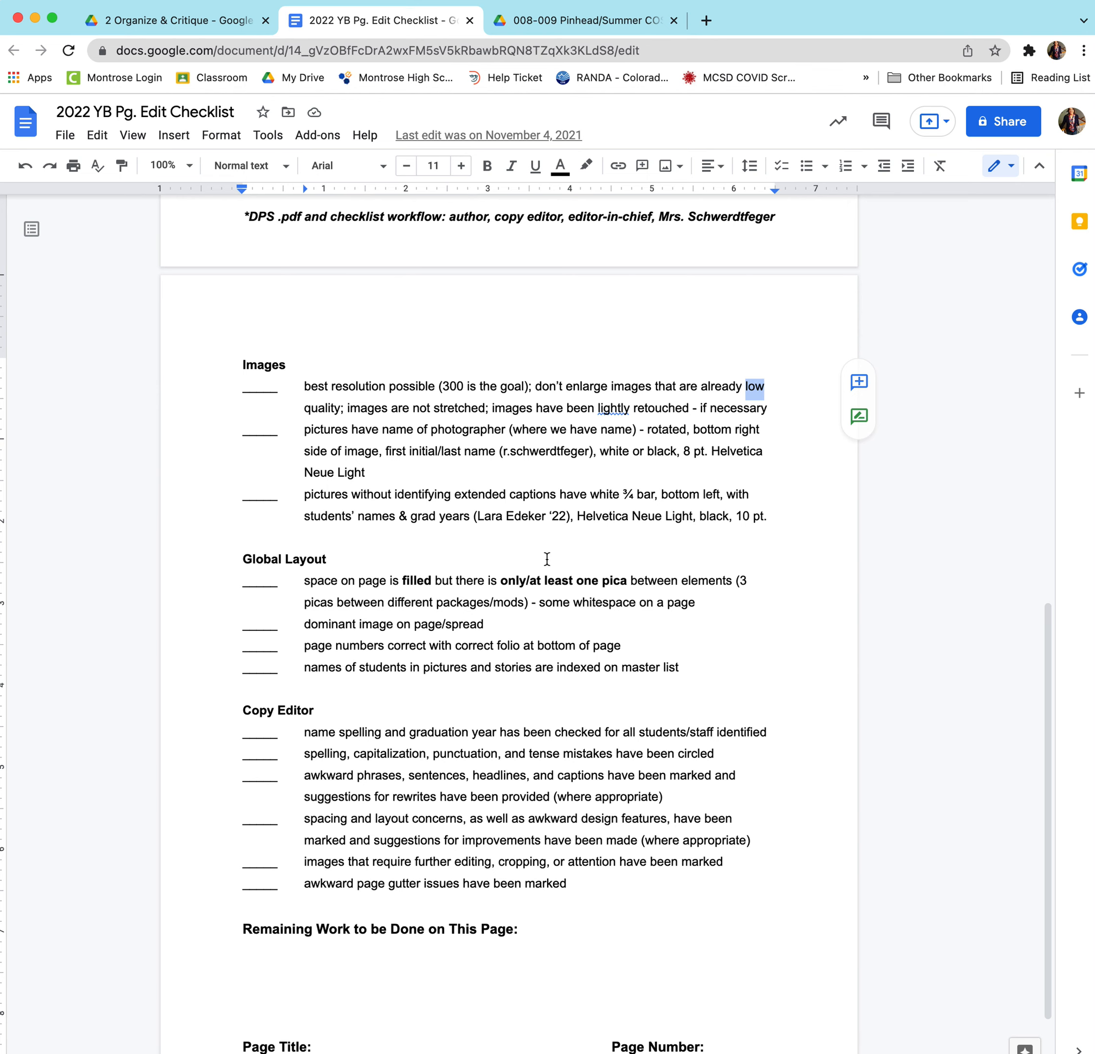
{"action": "scroll", "coordinate": [541, 559], "scroll_direction": "down", "scroll_amount": 3}
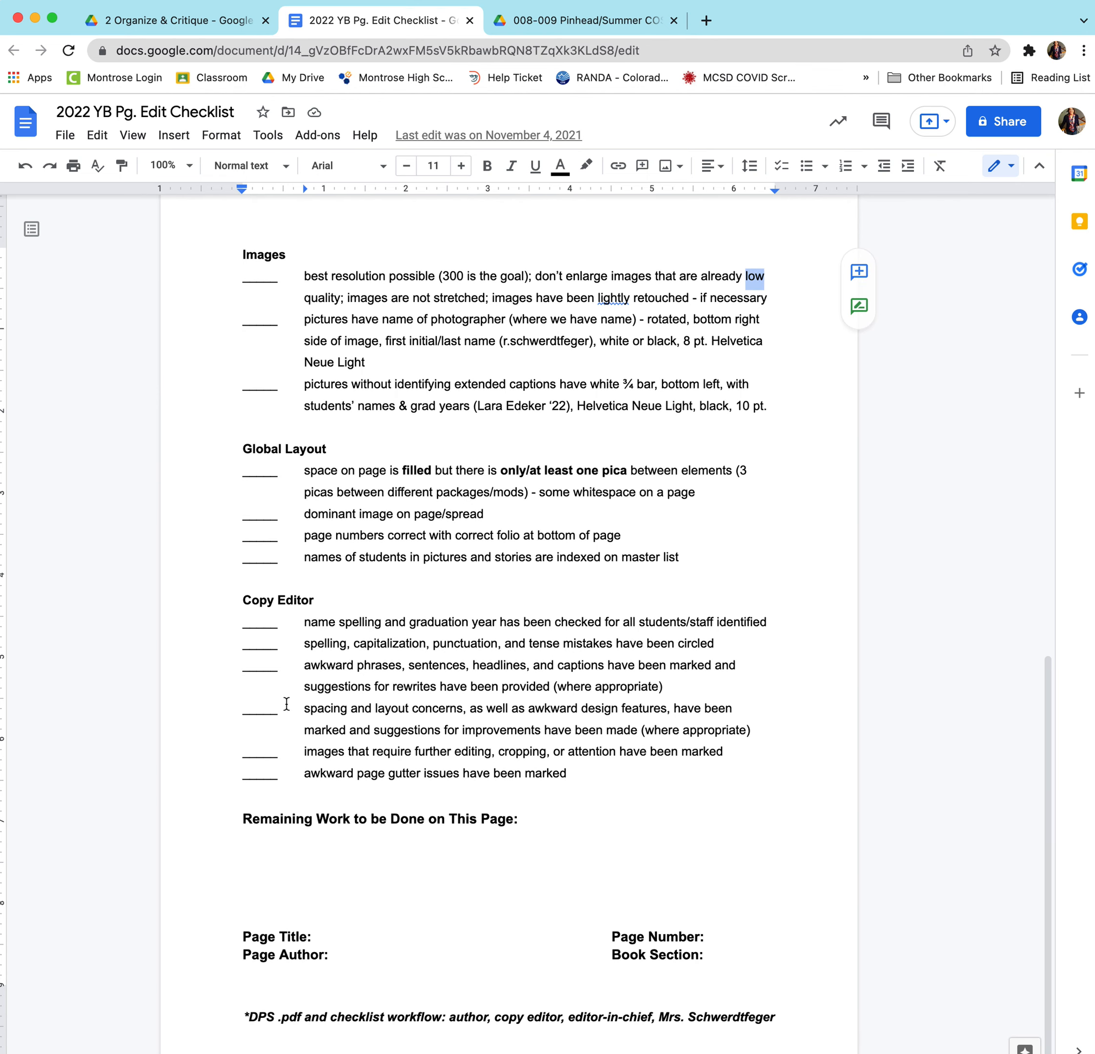
{"action": "left_click_drag", "start_coordinate": [304, 622], "coordinate": [433, 773]}
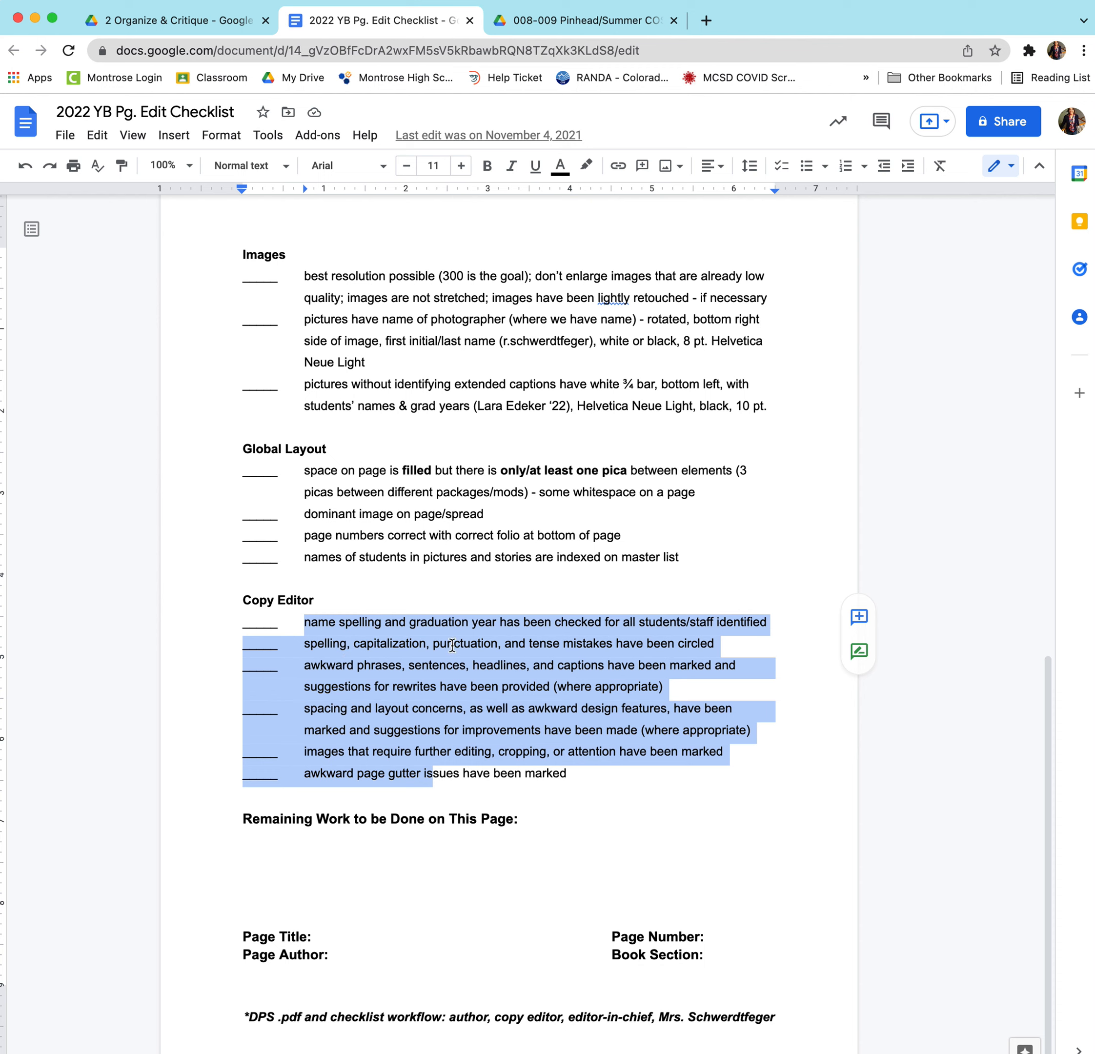
{"action": "left_click", "coordinate": [376, 622]}
{"action": "left_click_drag", "start_coordinate": [382, 622], "coordinate": [304, 622]}
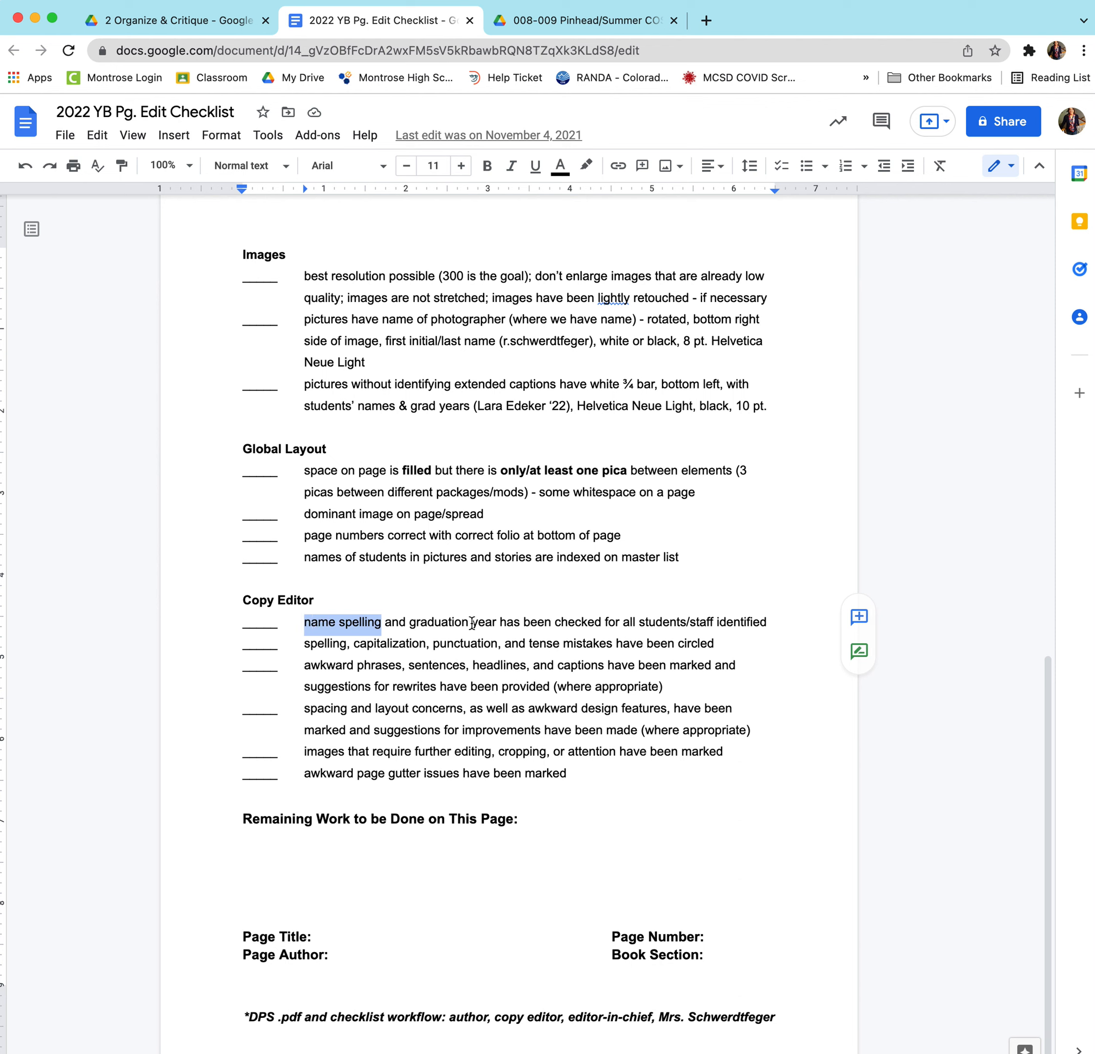
{"action": "left_click_drag", "start_coordinate": [472, 623], "coordinate": [417, 623]}
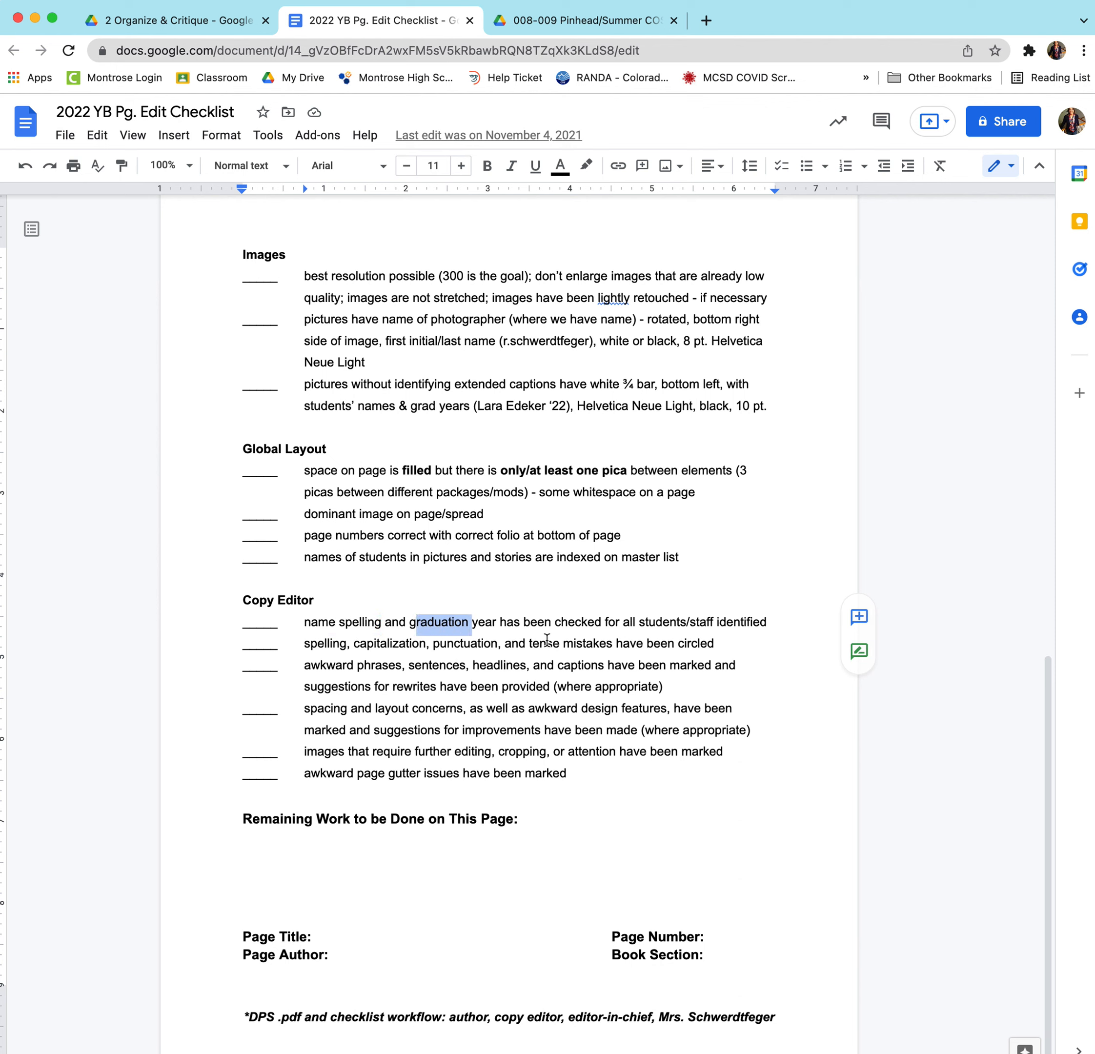
{"action": "left_click_drag", "start_coordinate": [308, 706], "coordinate": [410, 709]}
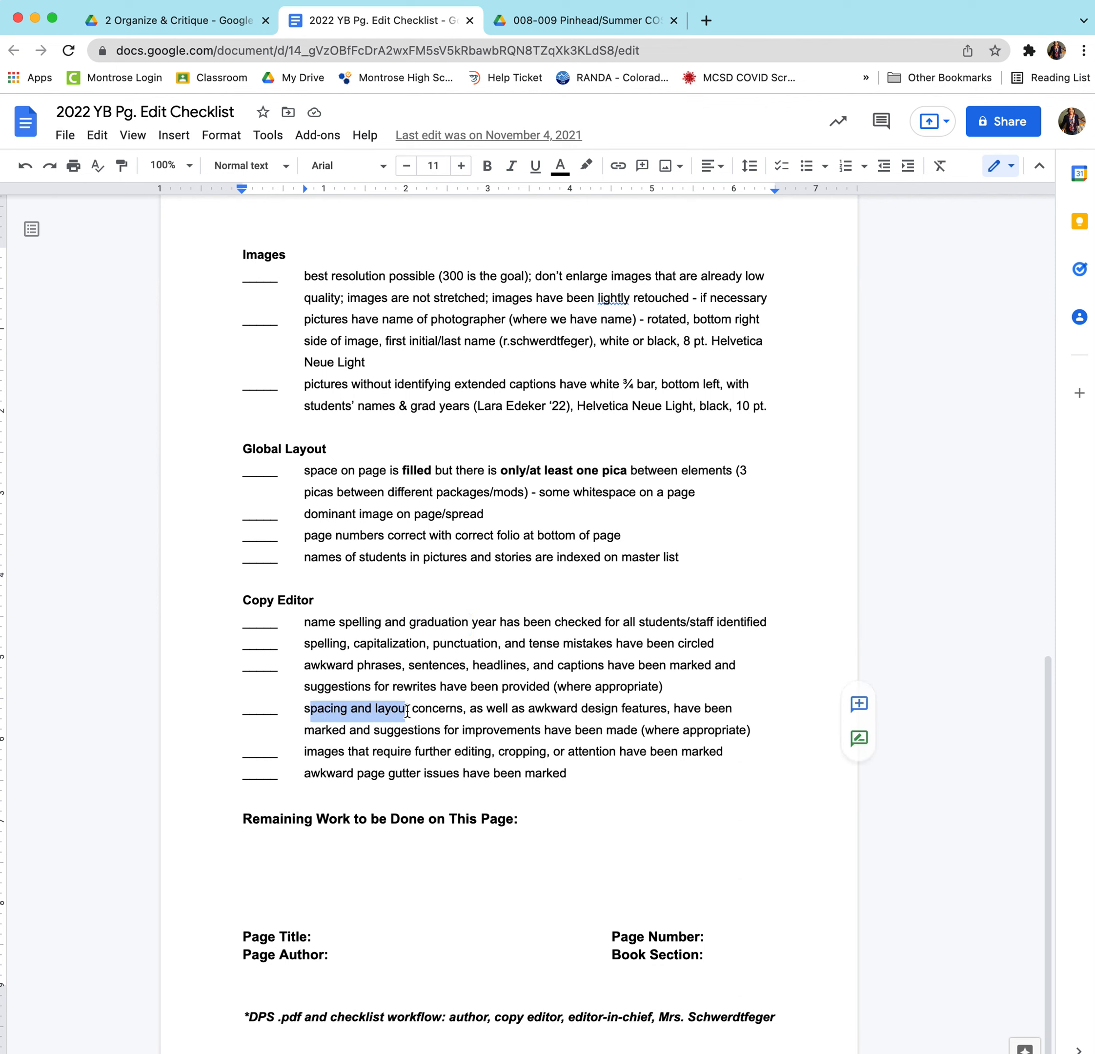
{"action": "left_click_drag", "start_coordinate": [337, 687], "coordinate": [484, 690]}
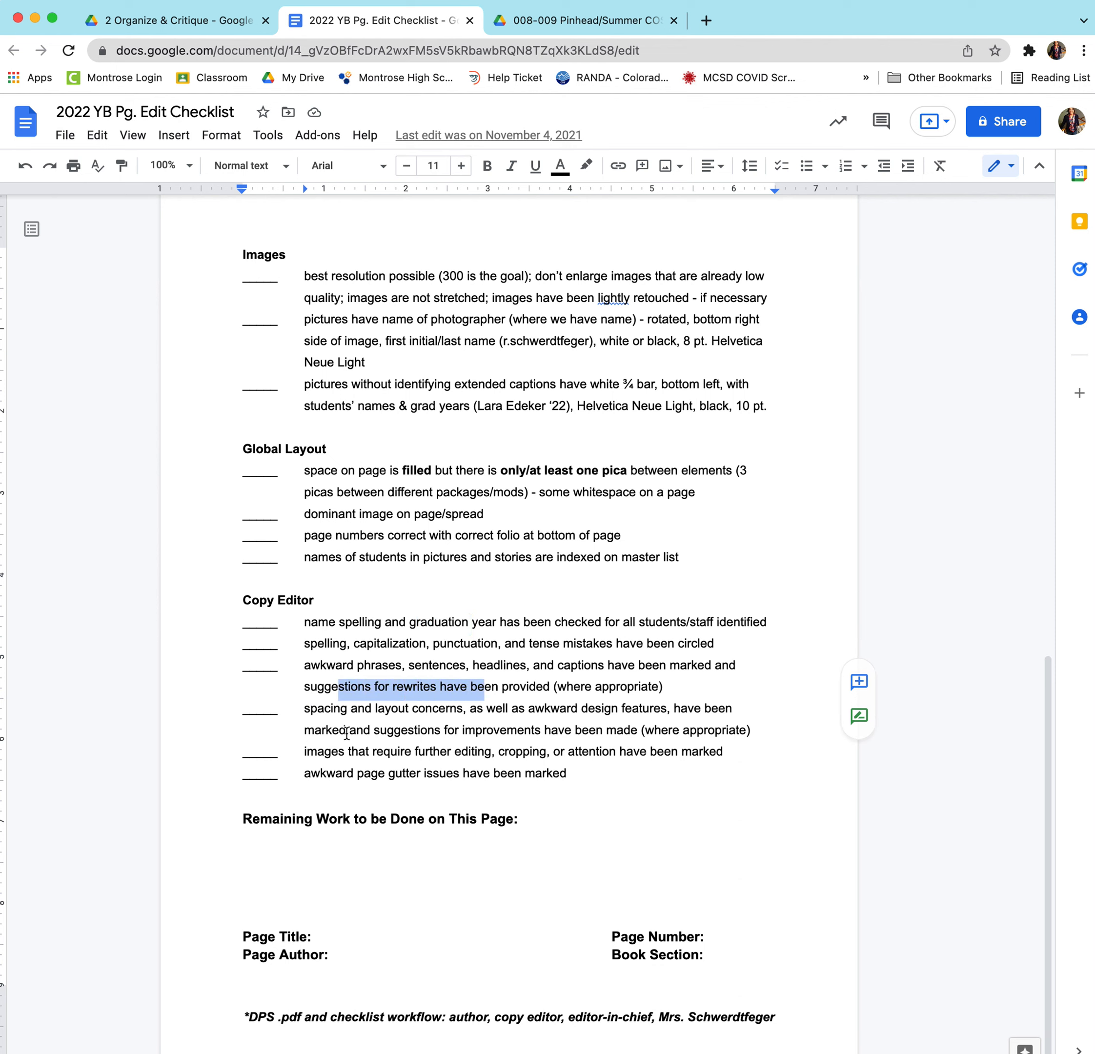
{"action": "left_click_drag", "start_coordinate": [345, 731], "coordinate": [415, 733]}
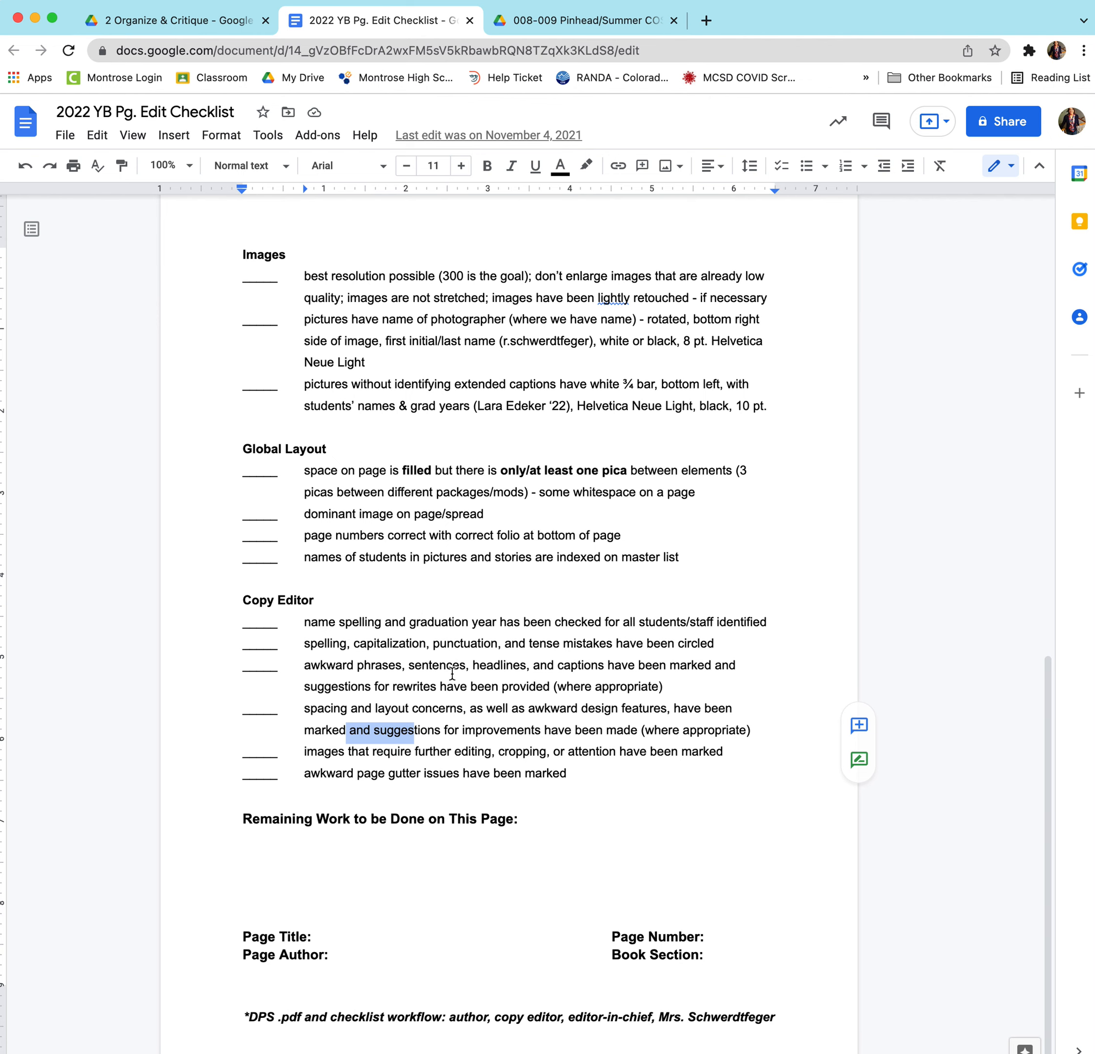
Scroll through the checklist to review its Headlines requirements.
{"action": "scroll", "coordinate": [452, 673], "scroll_direction": "up", "scroll_amount": 4}
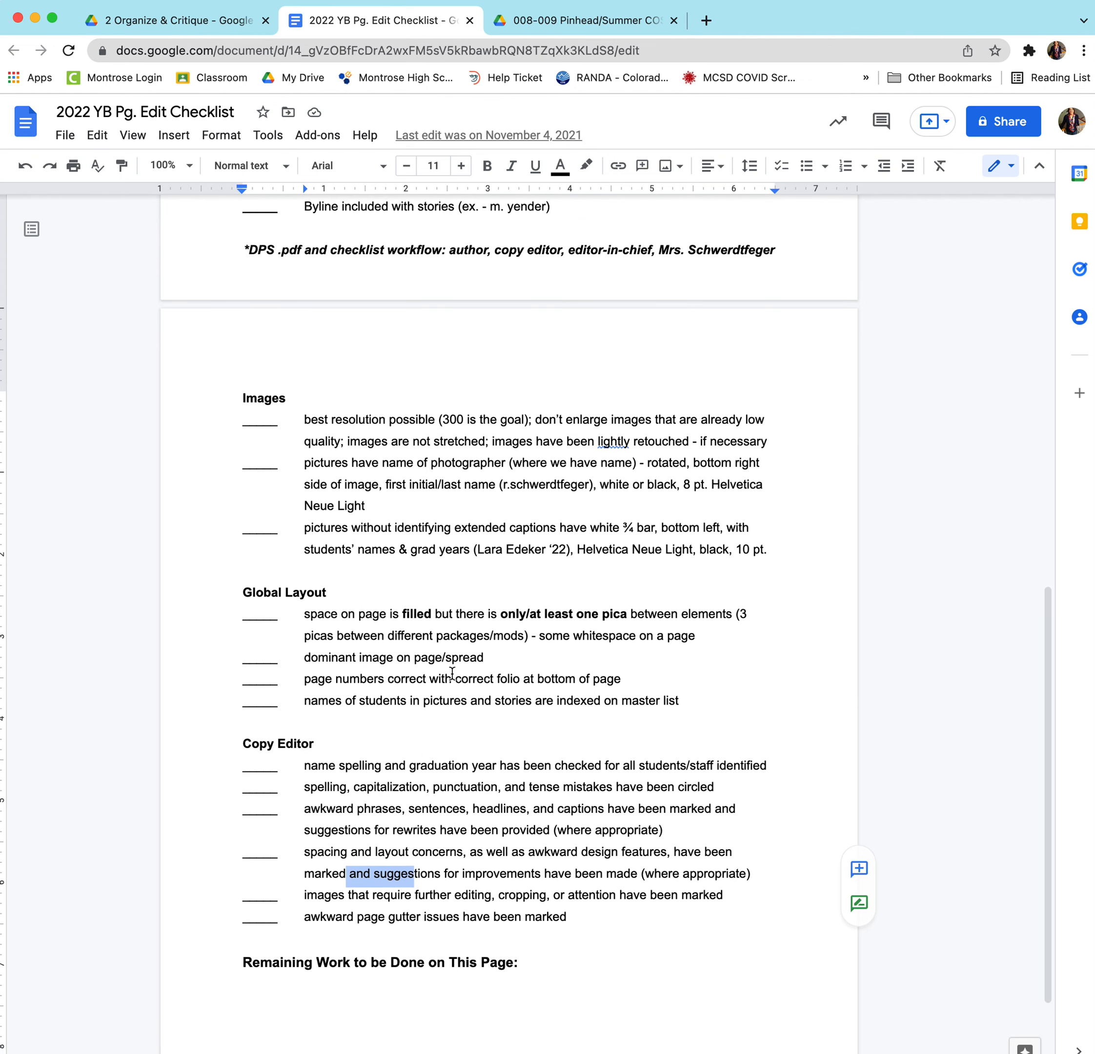
{"action": "scroll", "coordinate": [452, 672], "scroll_direction": "up", "scroll_amount": 15}
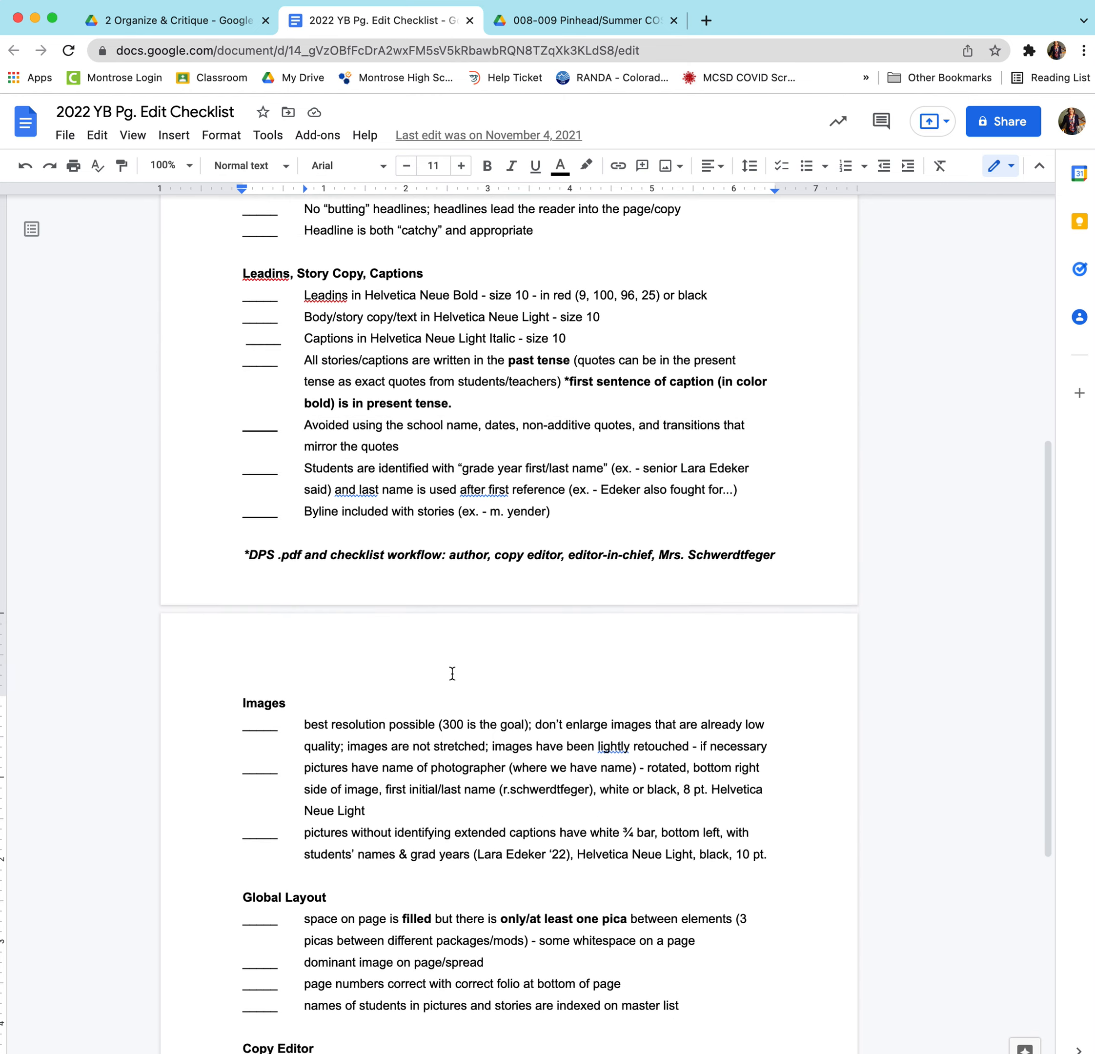
{"action": "scroll", "coordinate": [452, 673], "scroll_direction": "up", "scroll_amount": 1}
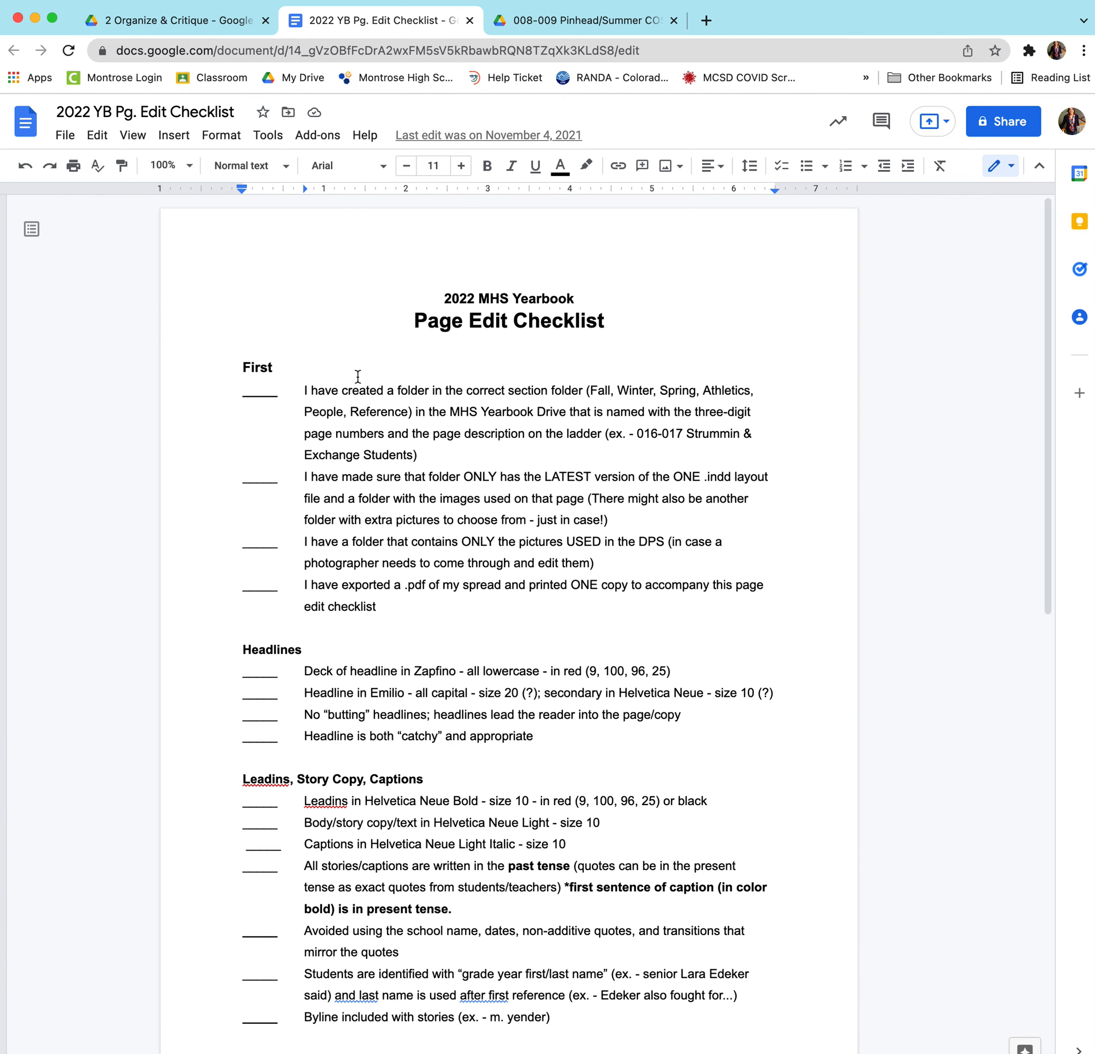
{"action": "scroll", "coordinate": [410, 881], "scroll_direction": "down", "scroll_amount": 3}
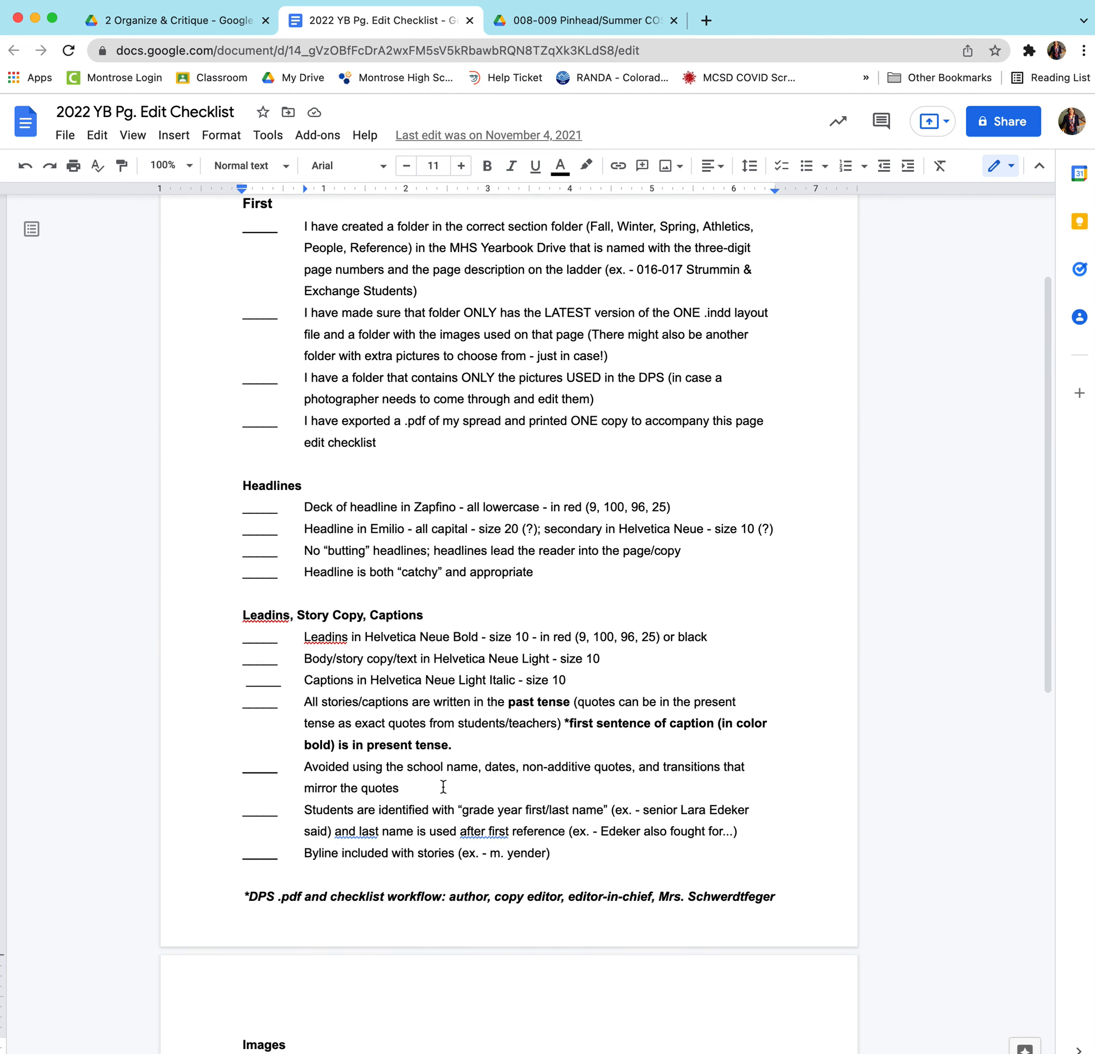
{"action": "scroll", "coordinate": [443, 787], "scroll_direction": "down", "scroll_amount": 1}
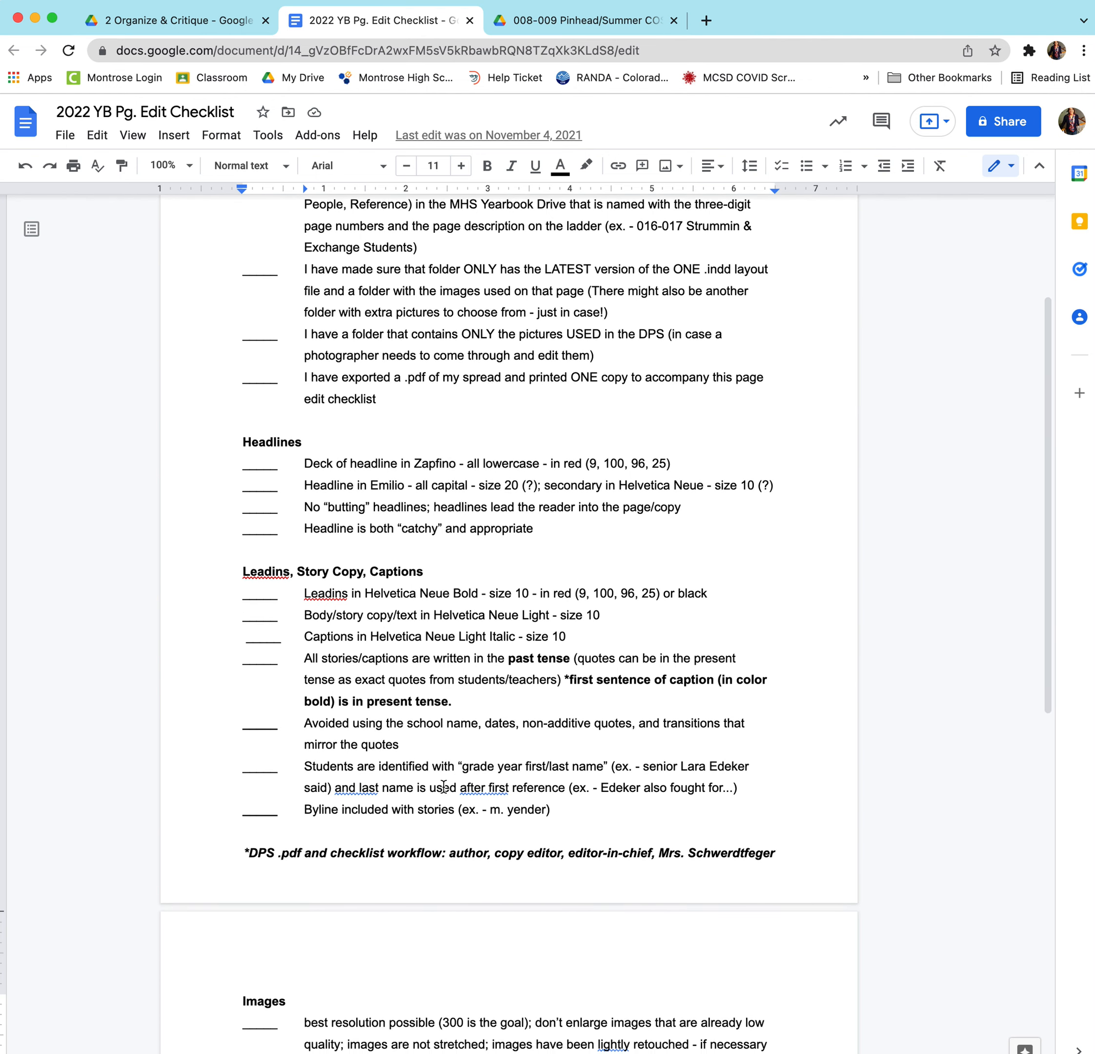
{"action": "scroll", "coordinate": [444, 787], "scroll_direction": "down", "scroll_amount": 2}
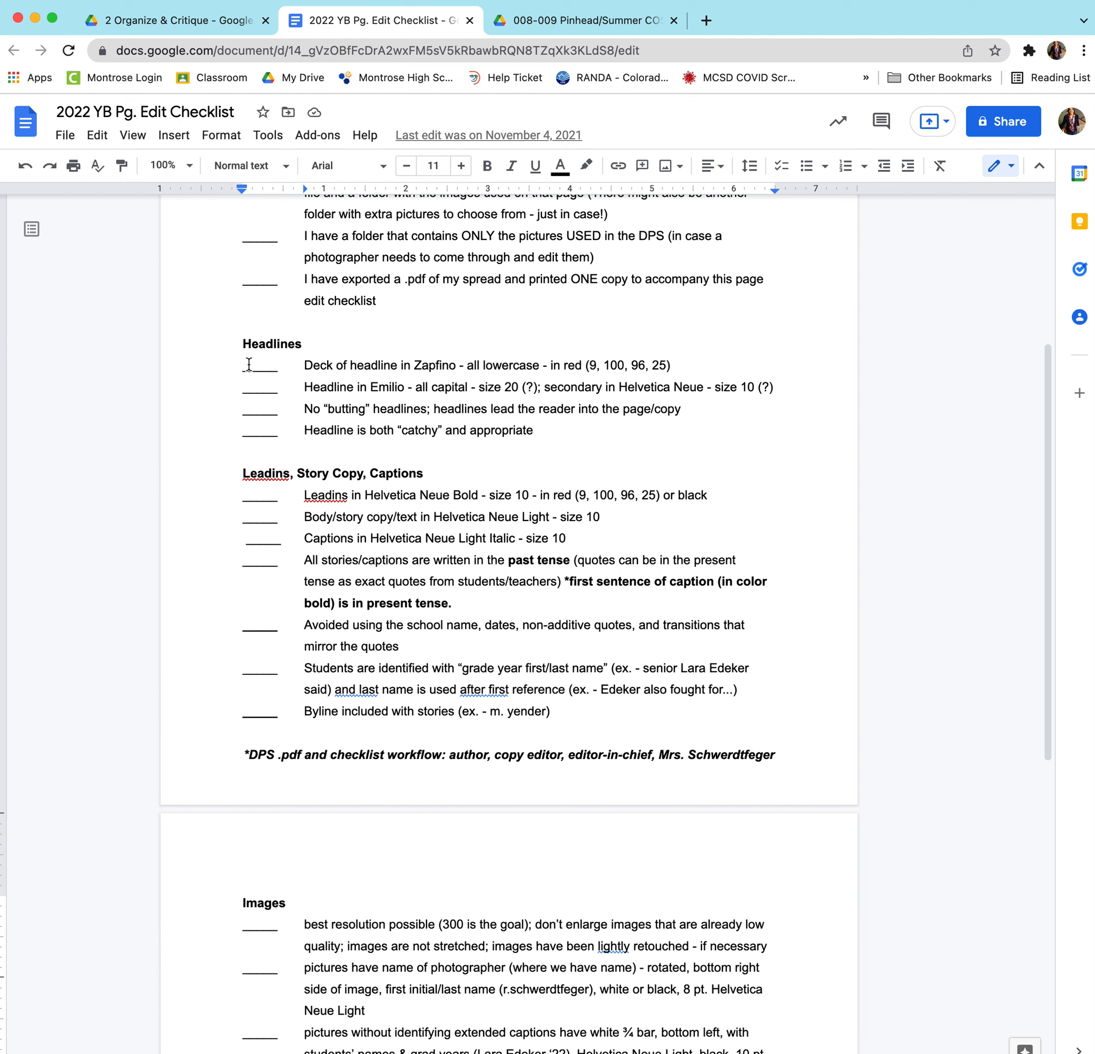
Highlight the 'Deck of headline in Zapfino' requirement, then return to the spread's preview tab.
{"action": "left_click_drag", "start_coordinate": [307, 365], "coordinate": [452, 367]}
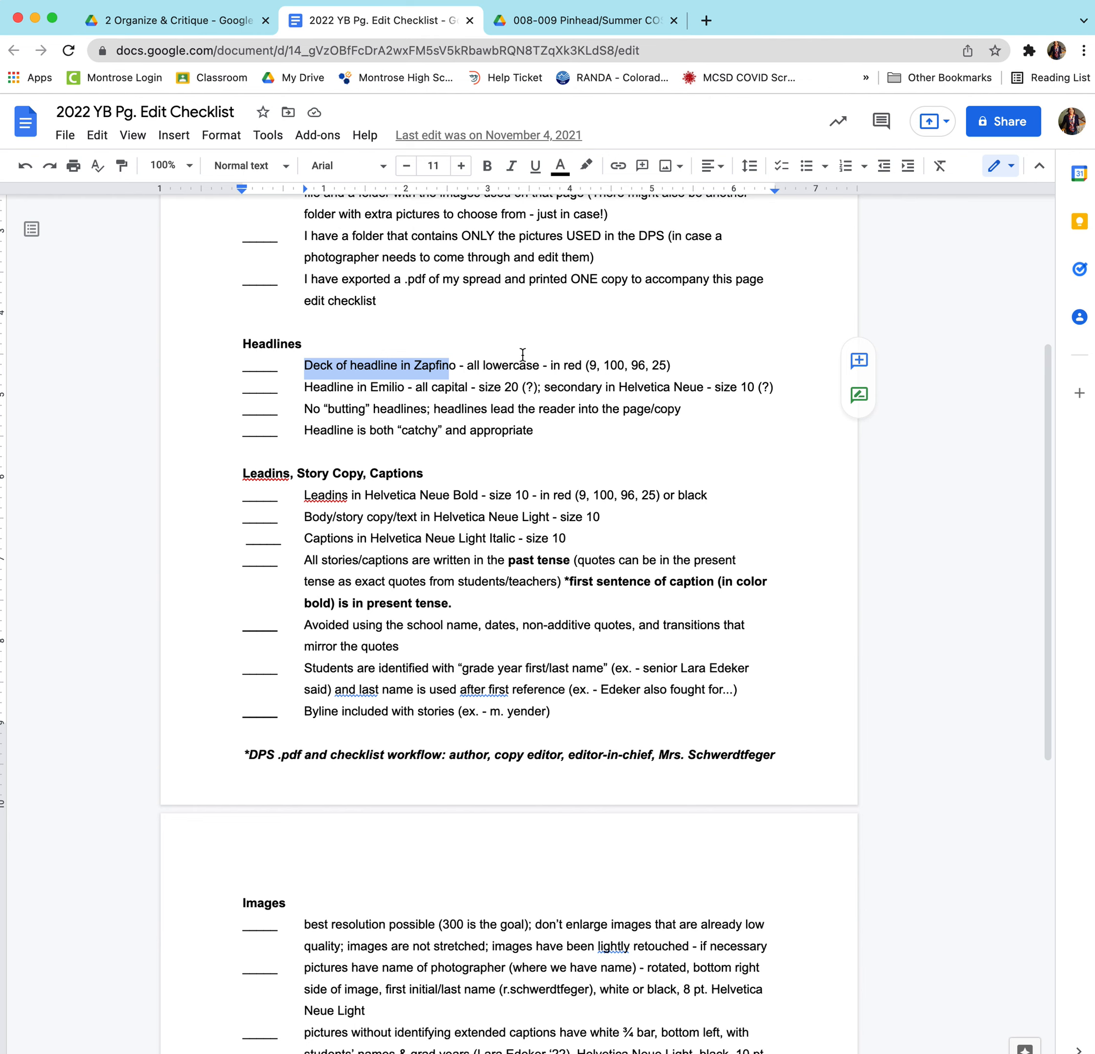
{"action": "scroll", "coordinate": [520, 351], "scroll_direction": "down", "scroll_amount": 1}
{"action": "left_click", "coordinate": [529, 20]}
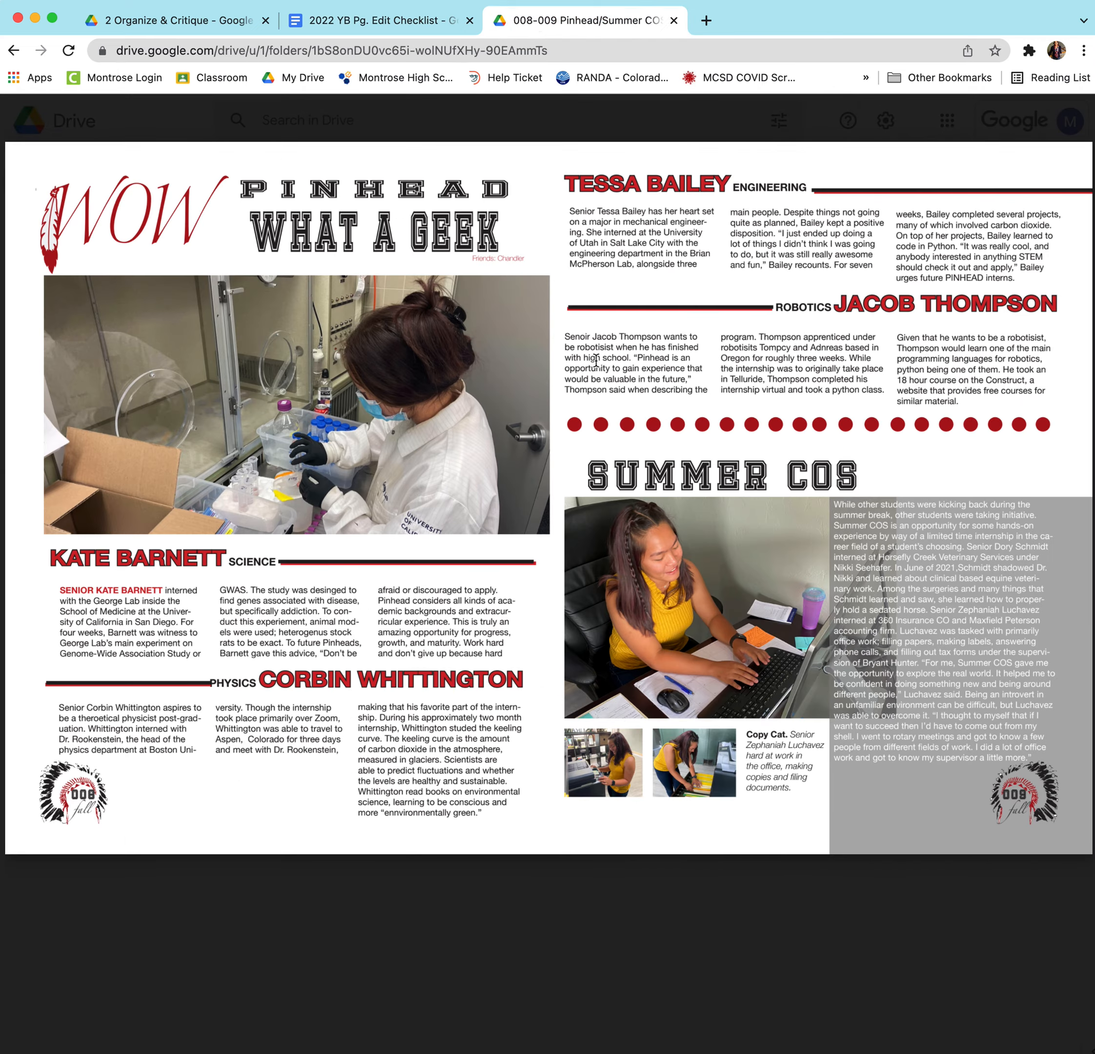
{"action": "double_click", "coordinate": [583, 337]}
{"action": "double_click", "coordinate": [325, 590]}
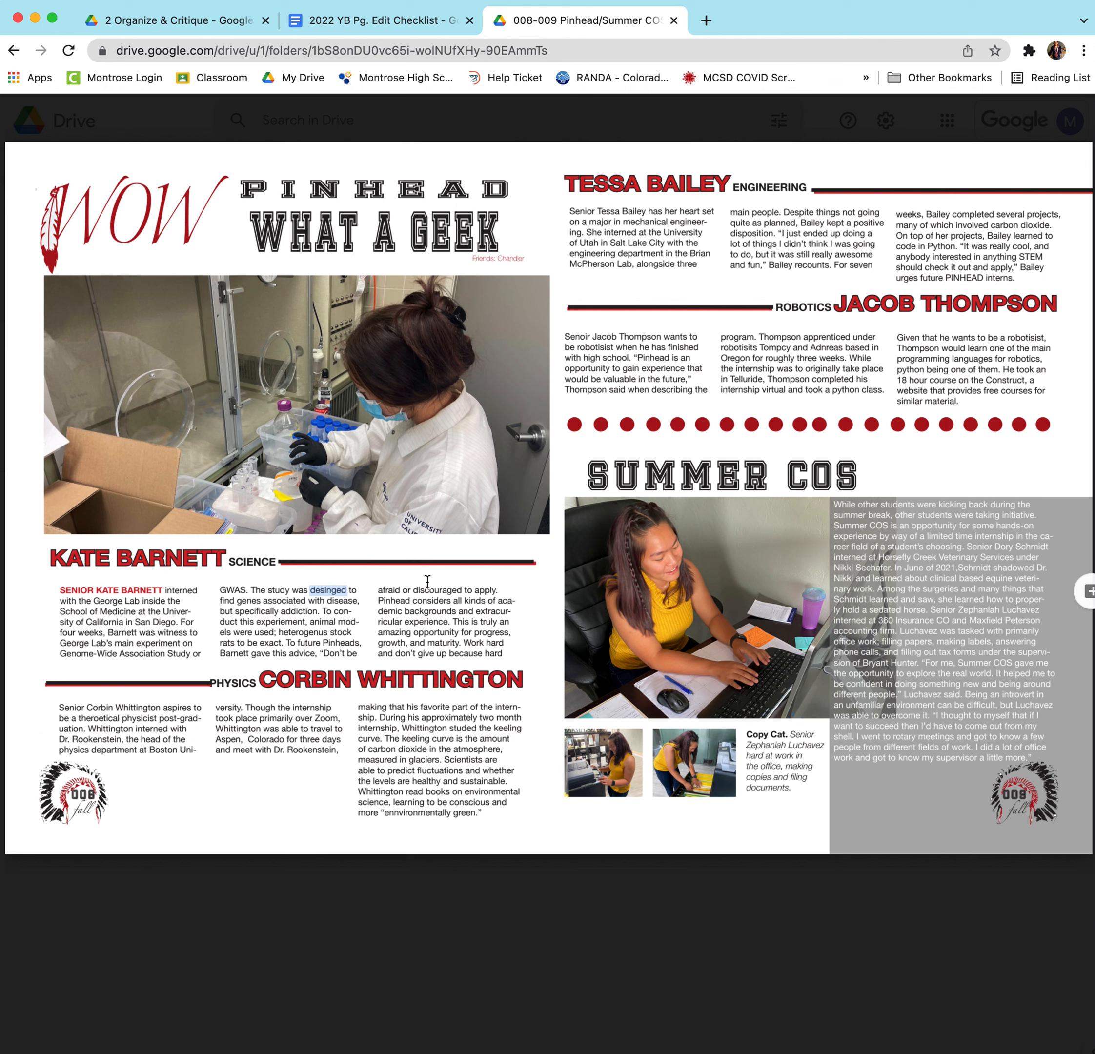
{"action": "left_click", "coordinate": [1071, 585]}
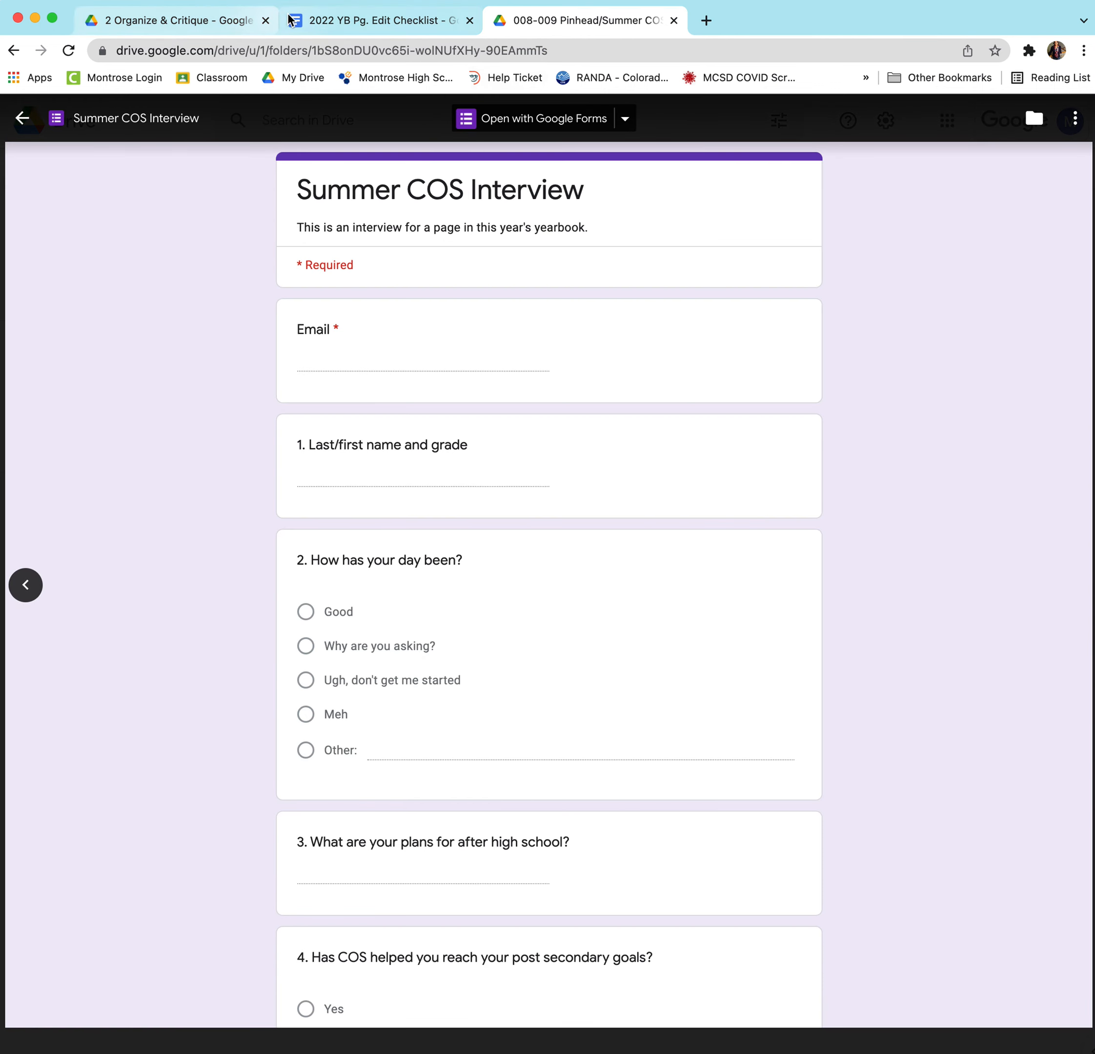
{"action": "left_click", "coordinate": [22, 117]}
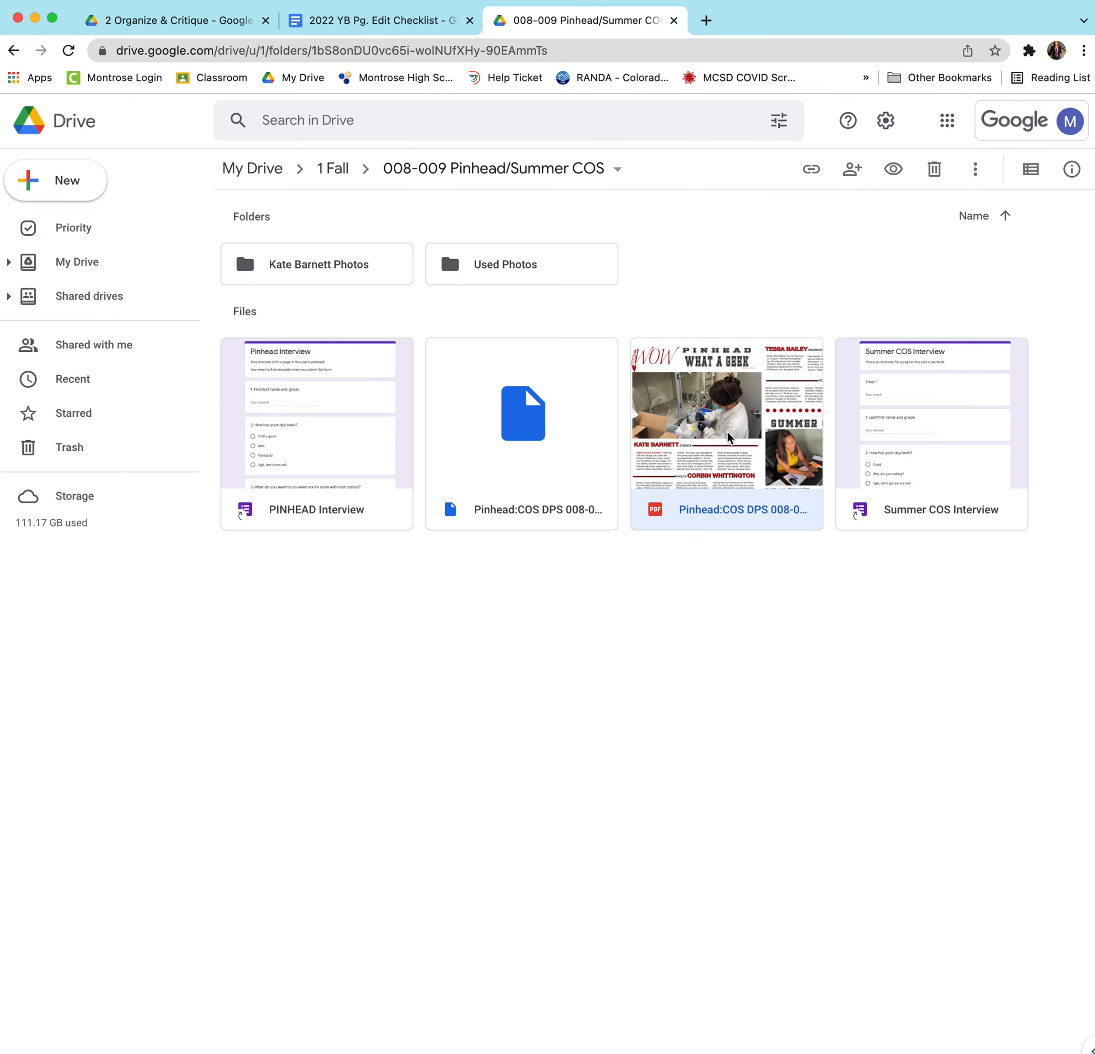
{"action": "double_click", "coordinate": [728, 430]}
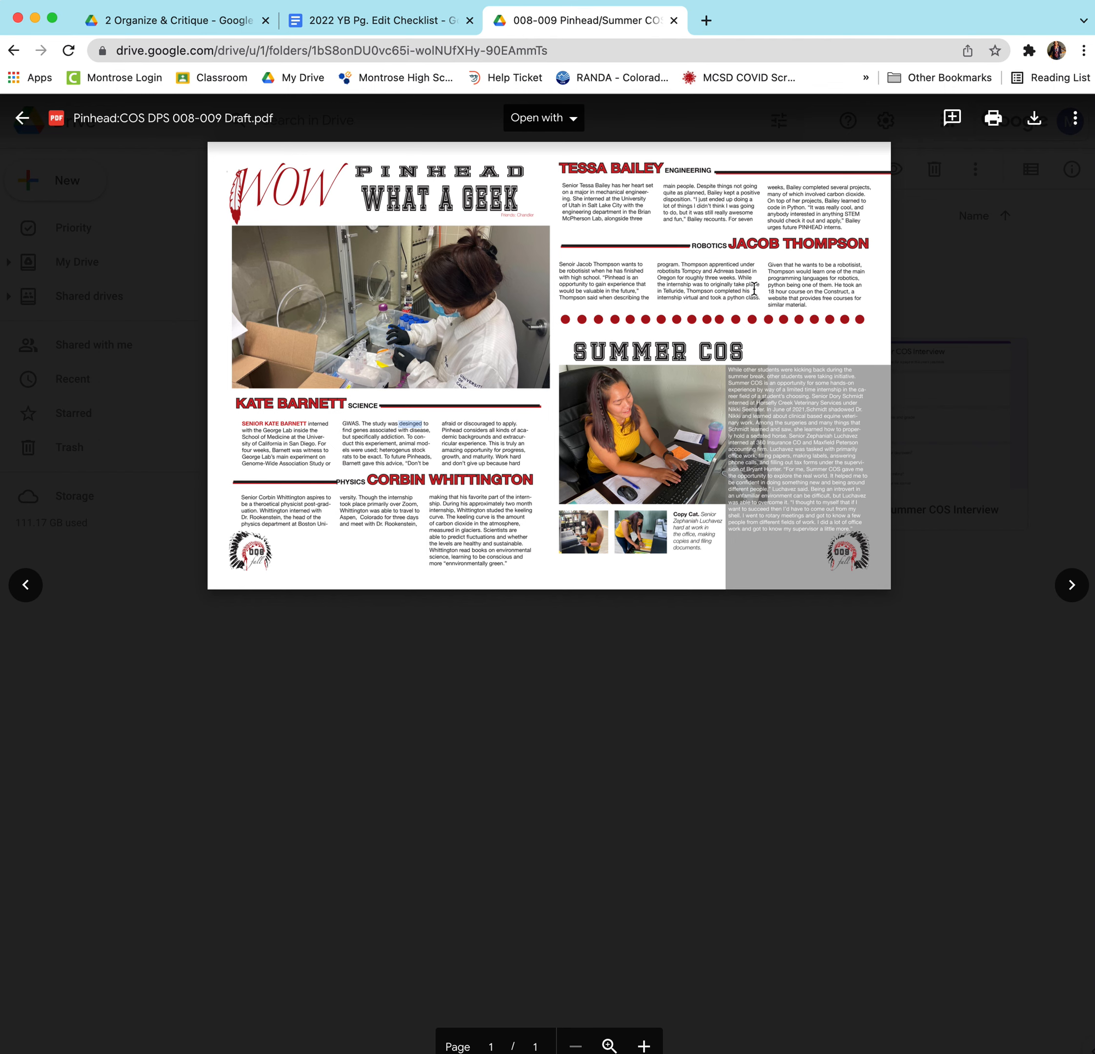
Comment 'designed' on the misspelled 'desinged', then return to the 2022 YB Pg. Edit Checklist.
{"action": "left_click", "coordinate": [950, 119]}
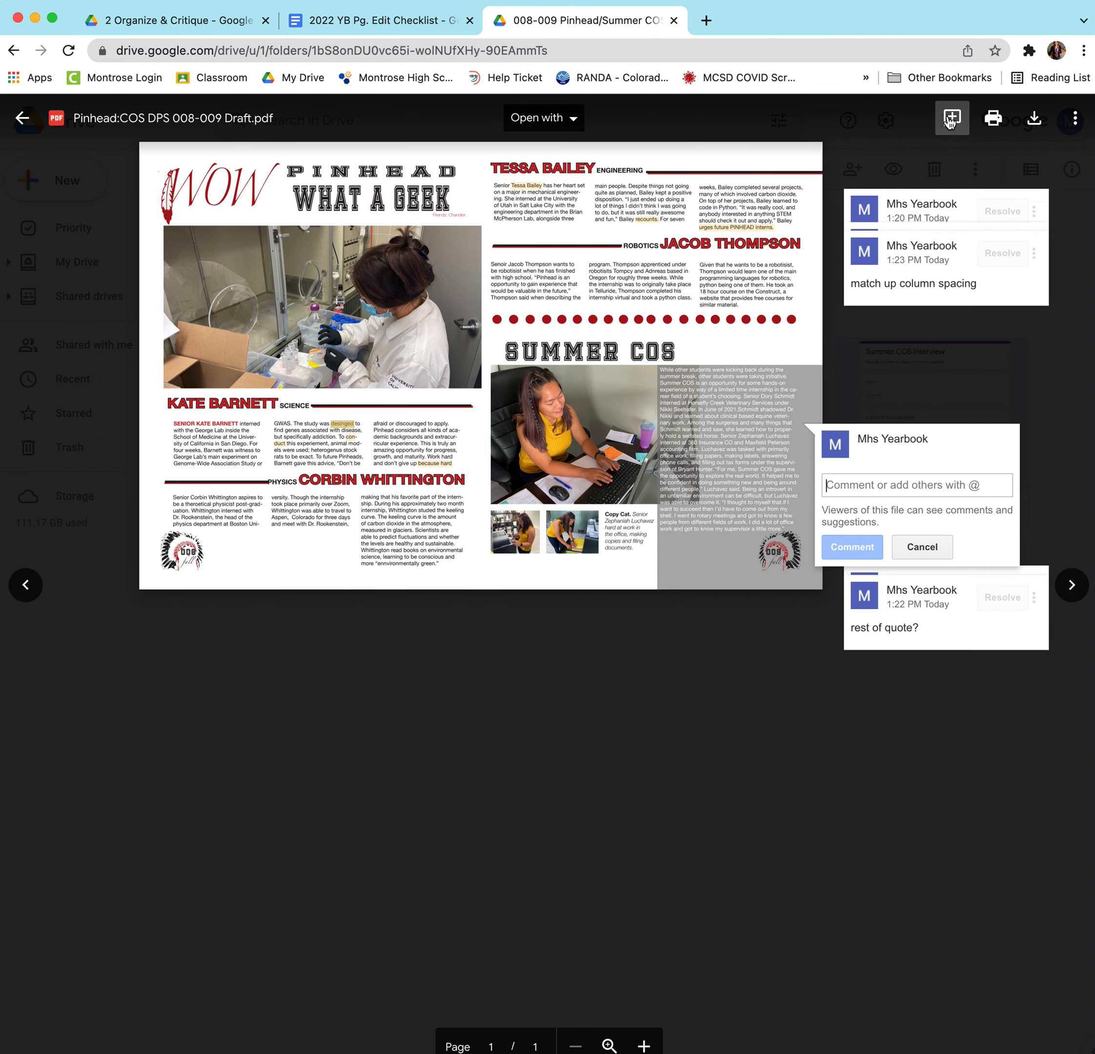
{"action": "type", "text": "desi"}
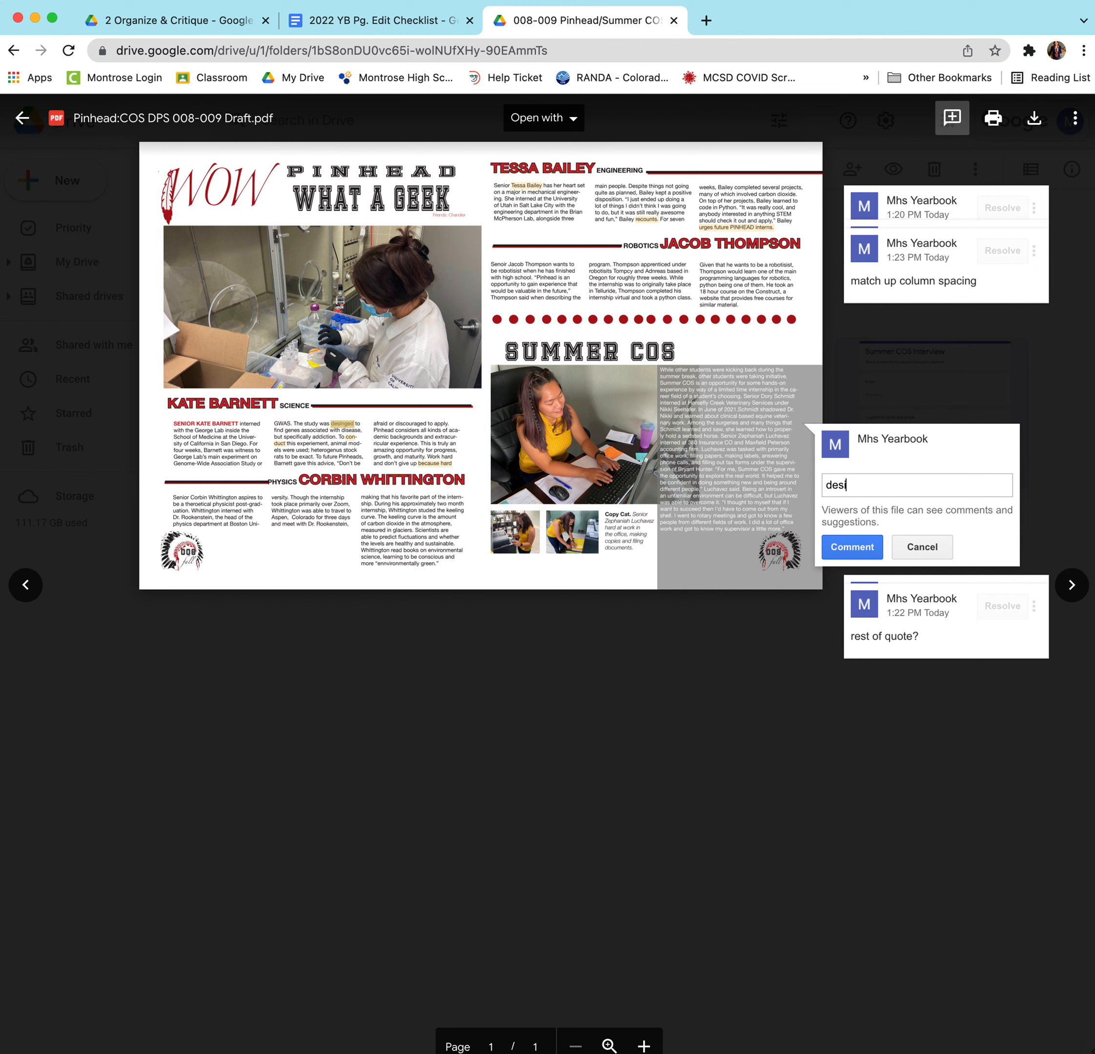
{"action": "type", "text": "gned"}
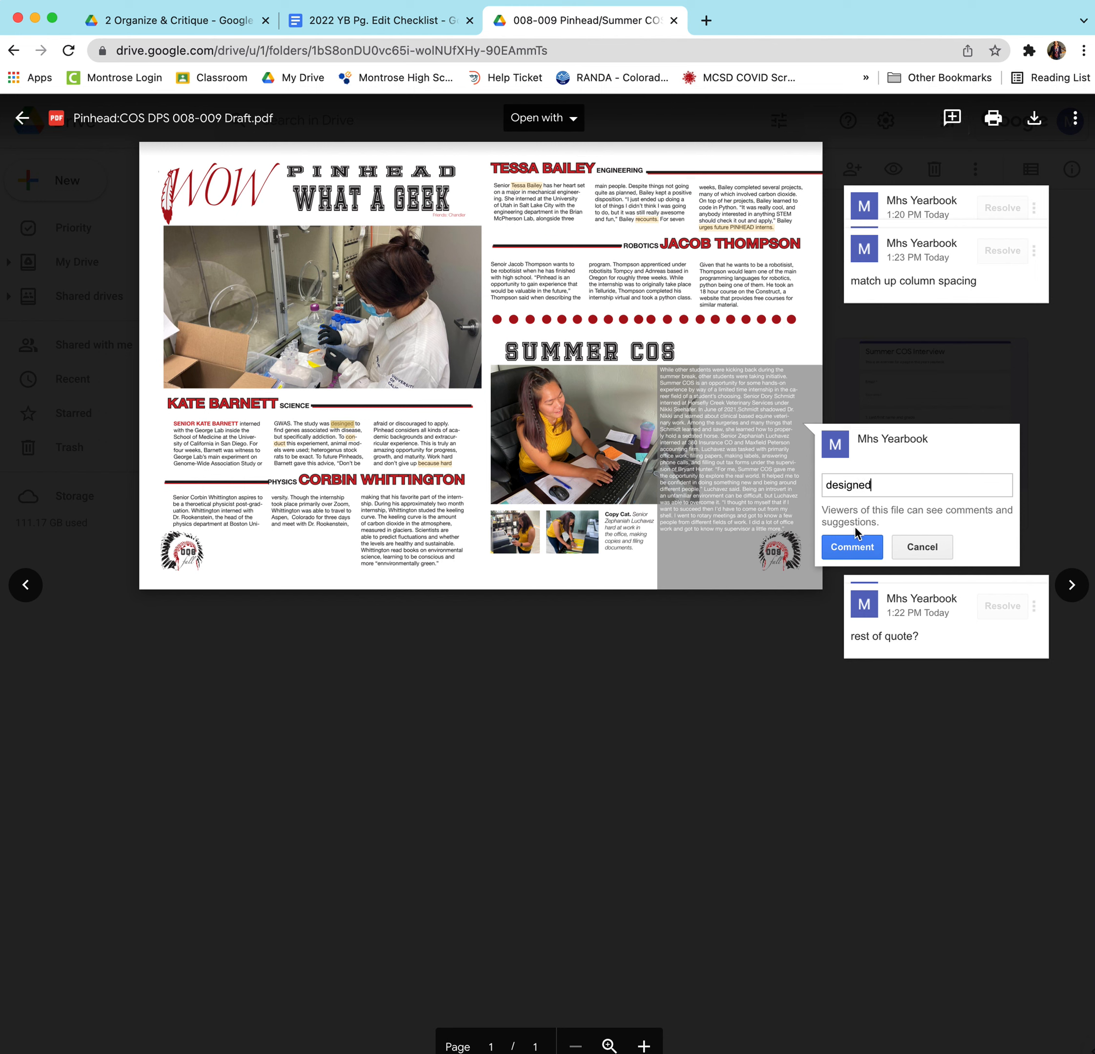
{"action": "left_click", "coordinate": [853, 548]}
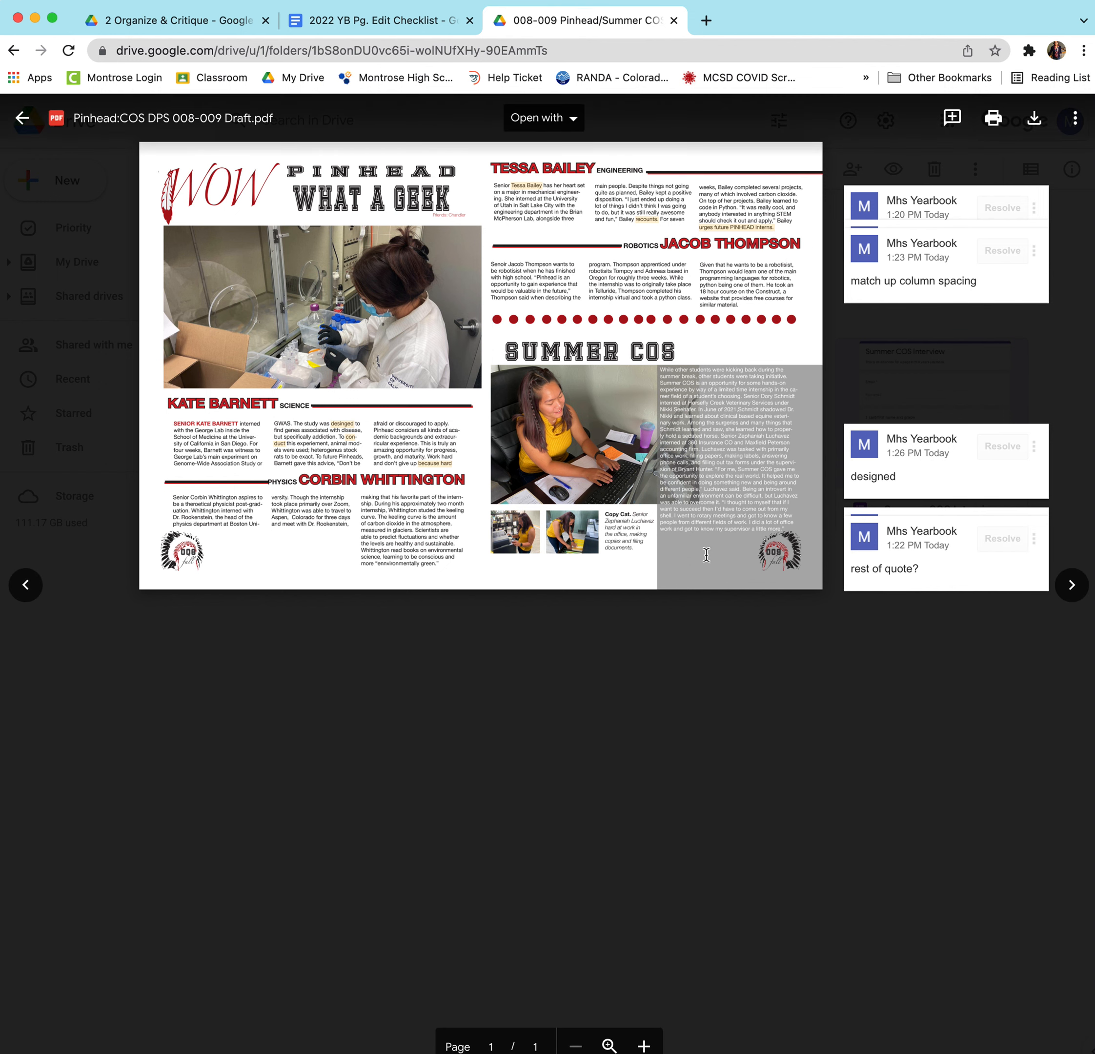
{"action": "left_click", "coordinate": [382, 20]}
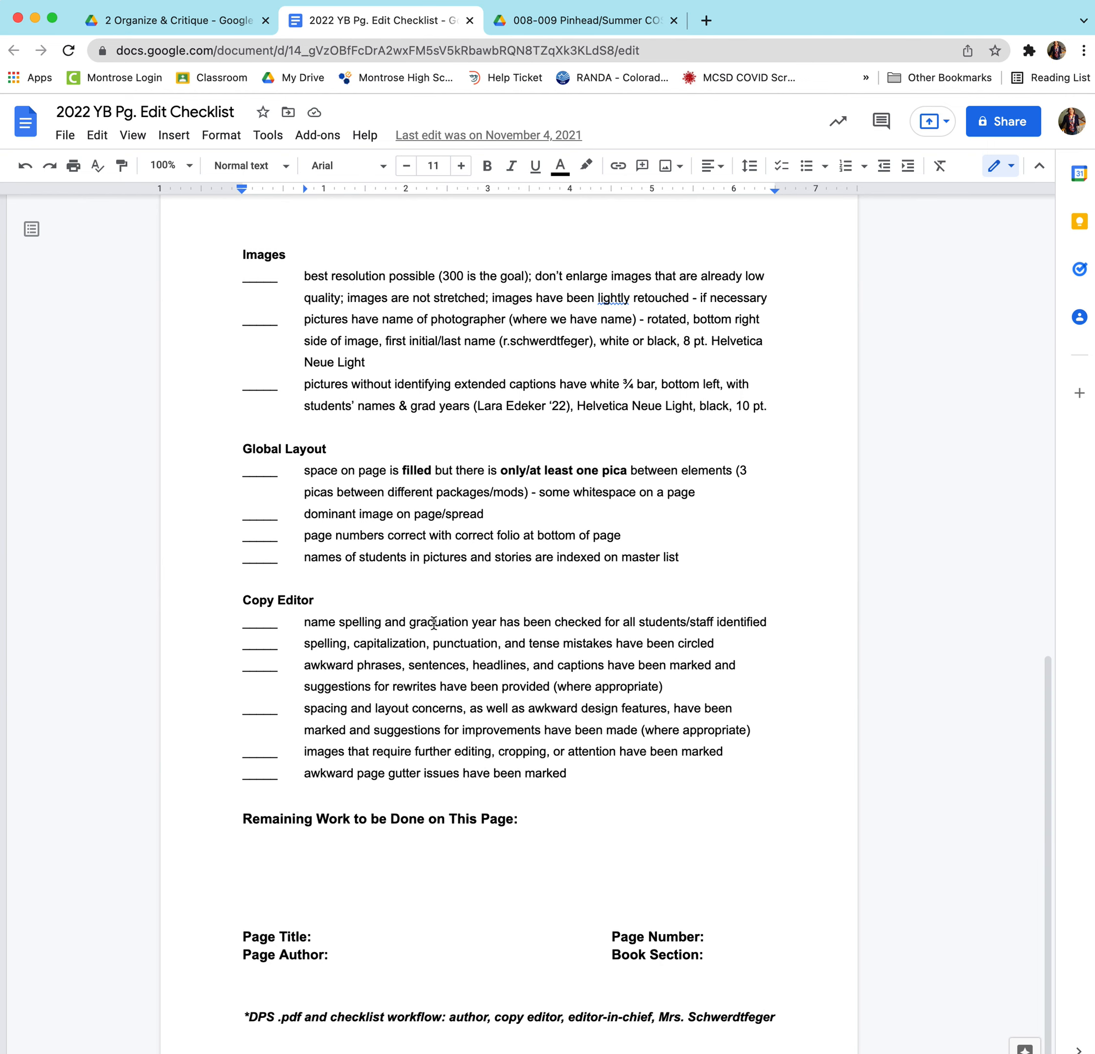
{"action": "scroll", "coordinate": [433, 620], "scroll_direction": "up", "scroll_amount": 1}
{"action": "scroll", "coordinate": [466, 475], "scroll_direction": "up", "scroll_amount": 4}
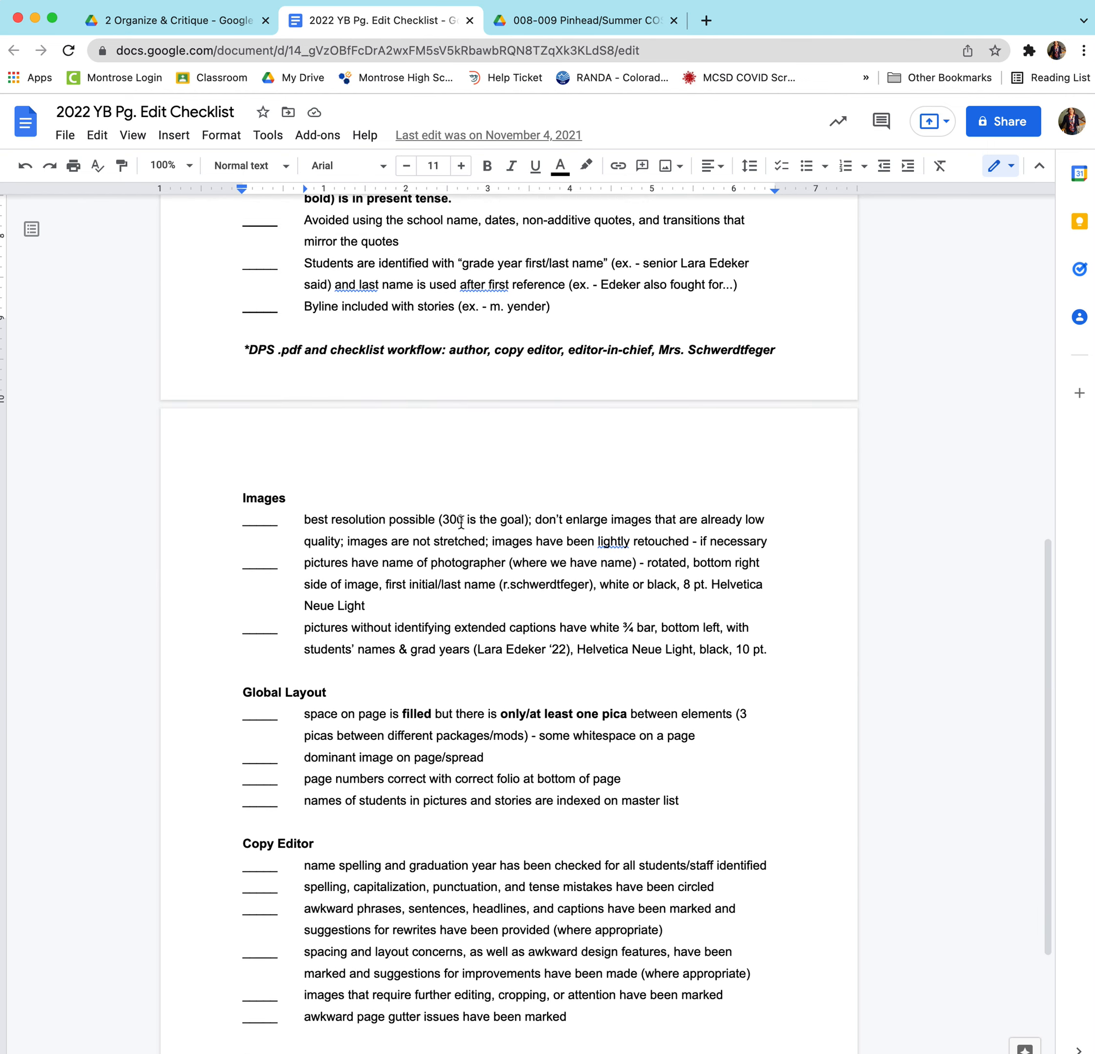
{"action": "scroll", "coordinate": [495, 369], "scroll_direction": "up", "scroll_amount": 1}
{"action": "scroll", "coordinate": [446, 484], "scroll_direction": "up", "scroll_amount": 5}
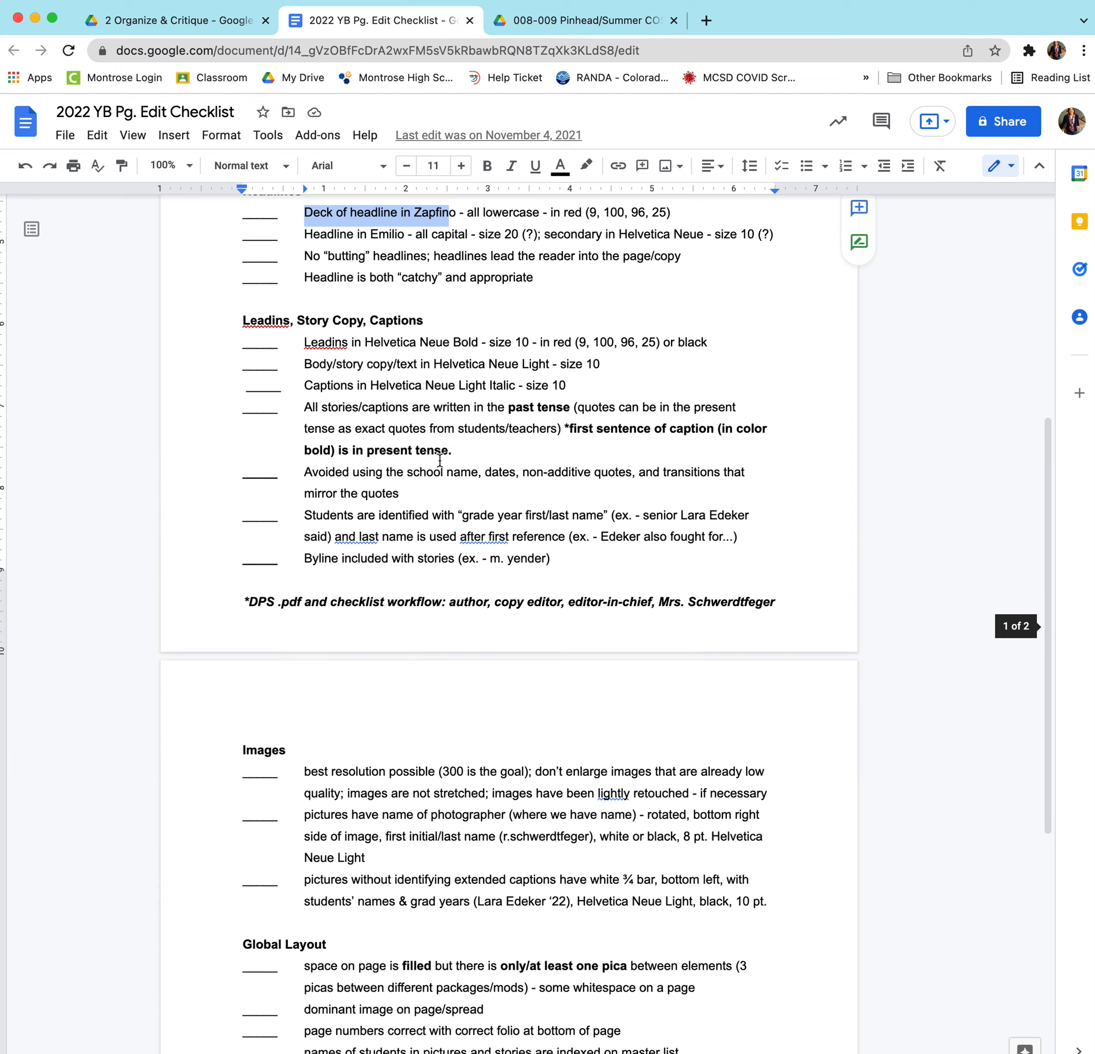
{"action": "scroll", "coordinate": [426, 240], "scroll_direction": "up", "scroll_amount": 4}
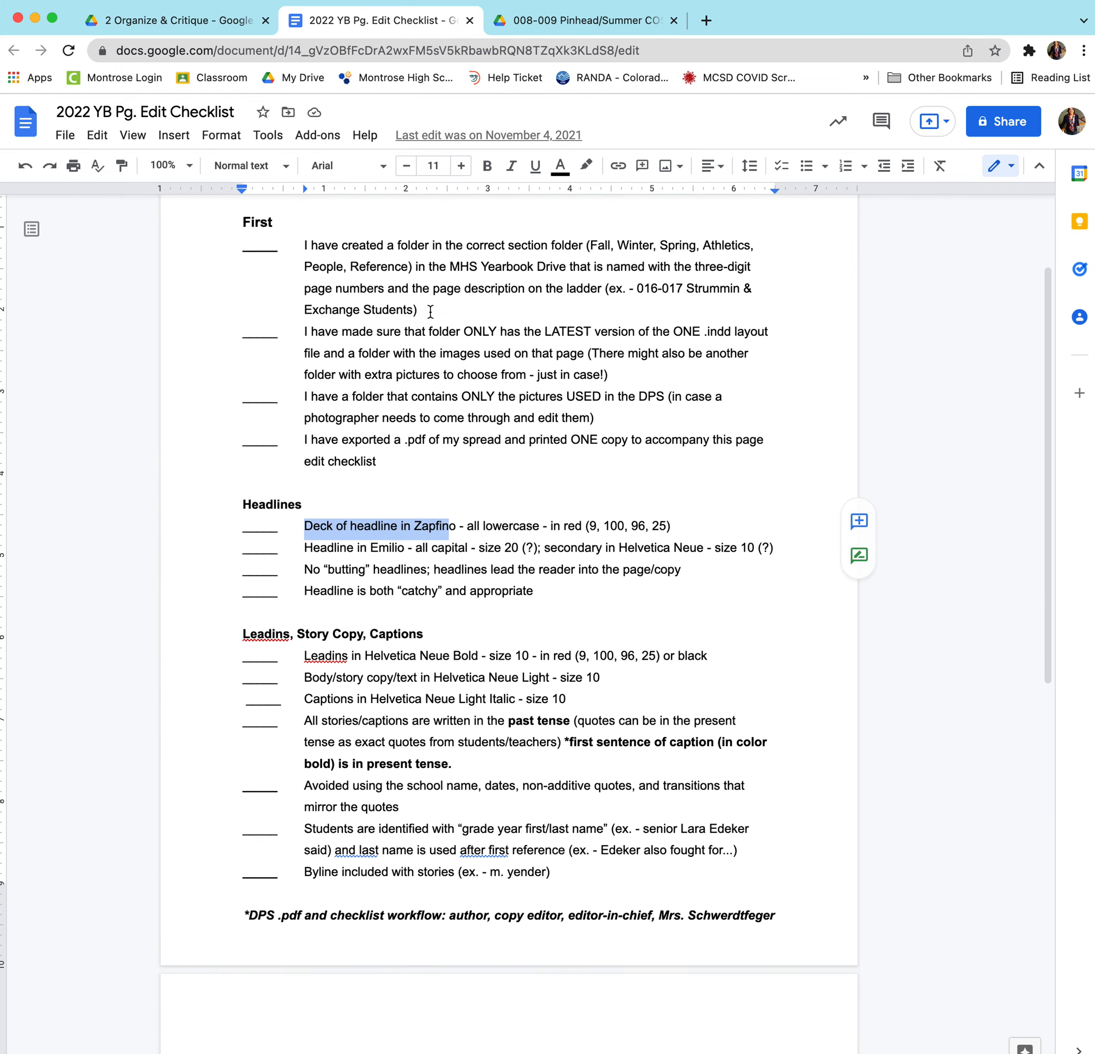
{"action": "scroll", "coordinate": [359, 619], "scroll_direction": "down", "scroll_amount": 3}
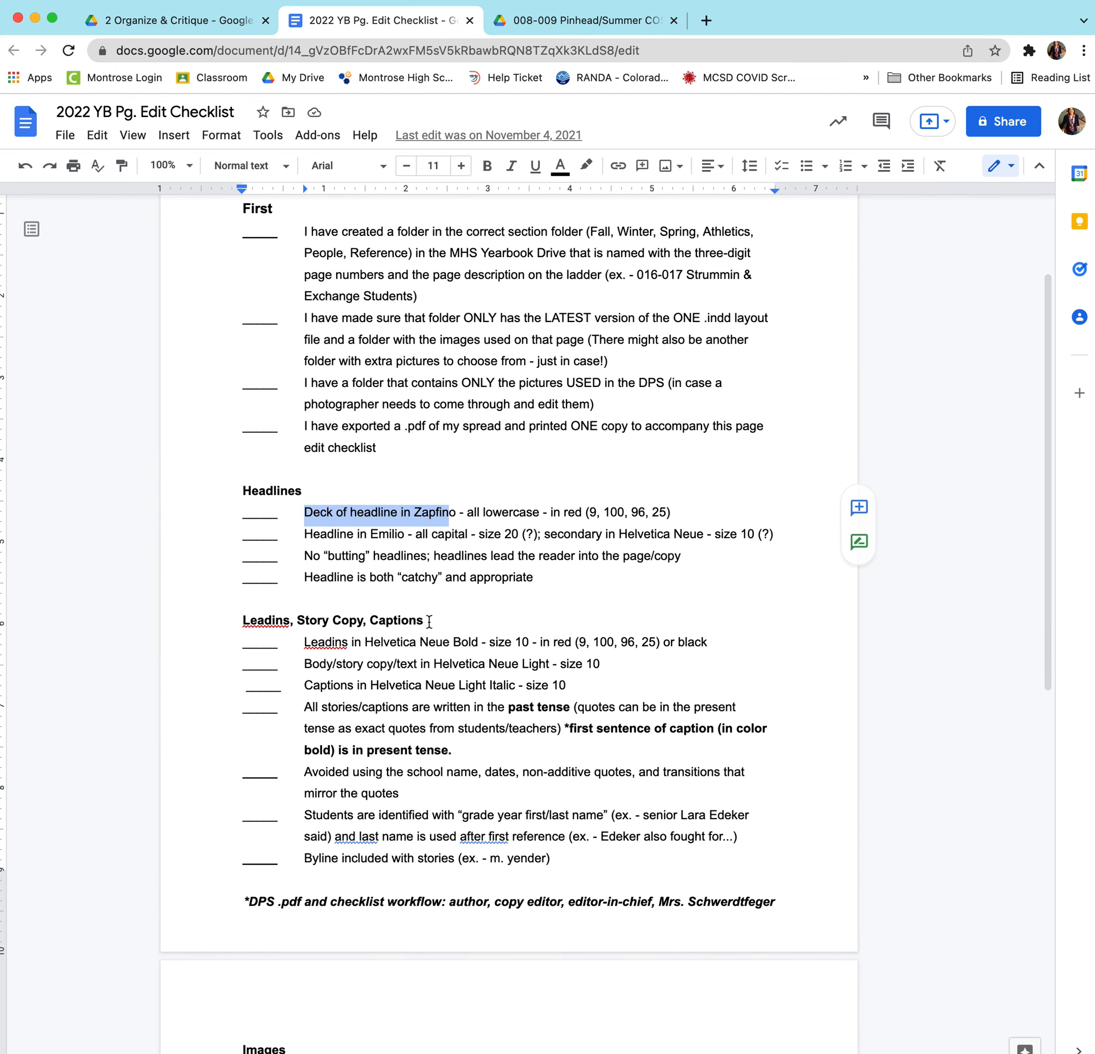
{"action": "left_click_drag", "start_coordinate": [424, 620], "coordinate": [330, 621]}
{"action": "scroll", "coordinate": [427, 669], "scroll_direction": "down", "scroll_amount": 13}
{"action": "left_click_drag", "start_coordinate": [318, 693], "coordinate": [523, 843]}
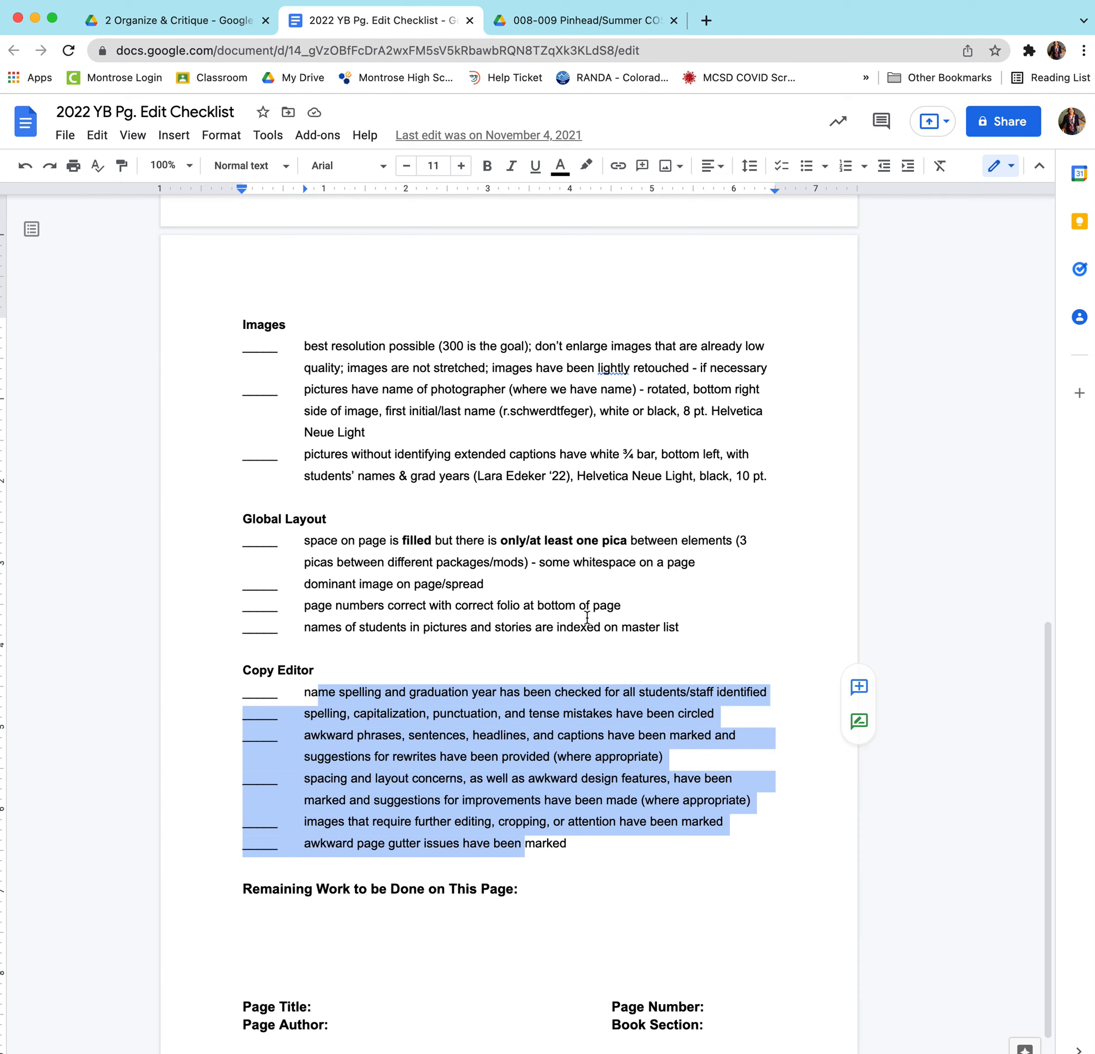
{"action": "scroll", "coordinate": [587, 617], "scroll_direction": "up", "scroll_amount": 12}
{"action": "scroll", "coordinate": [588, 617], "scroll_direction": "up", "scroll_amount": 4}
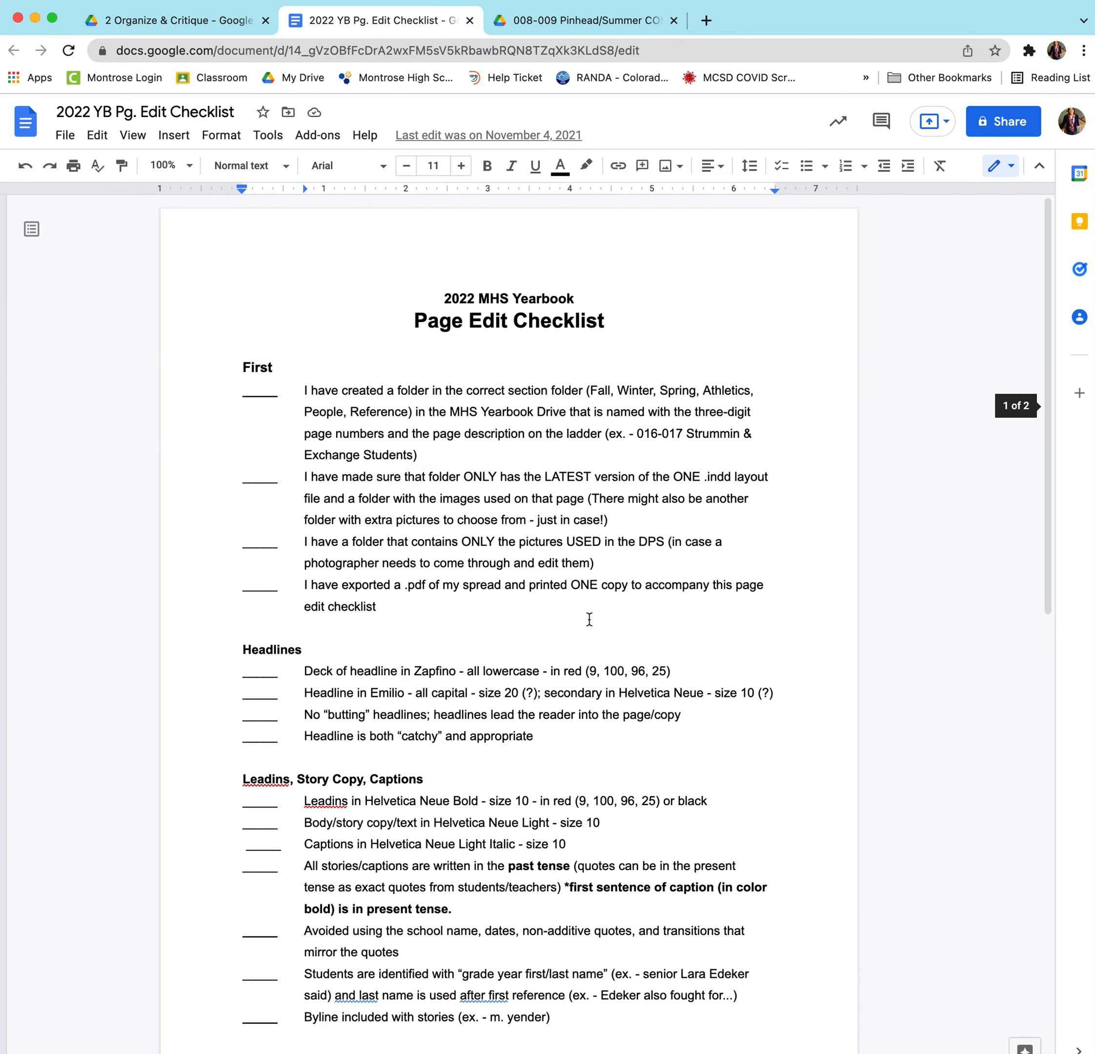